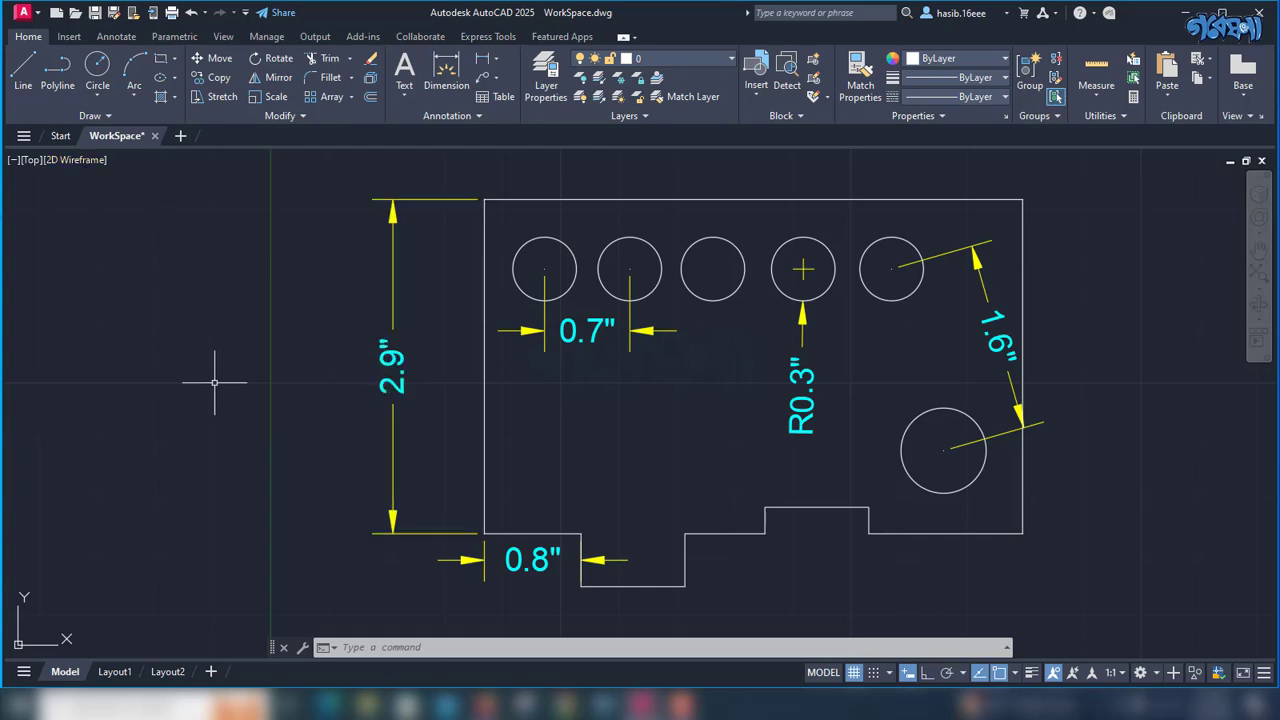
- Set the Favourate D dimension style's tolerance method to Symmetrical with an upper value of 0.1"
{"action": "type", "text": "d"}
{"action": "key", "text": "Return"}
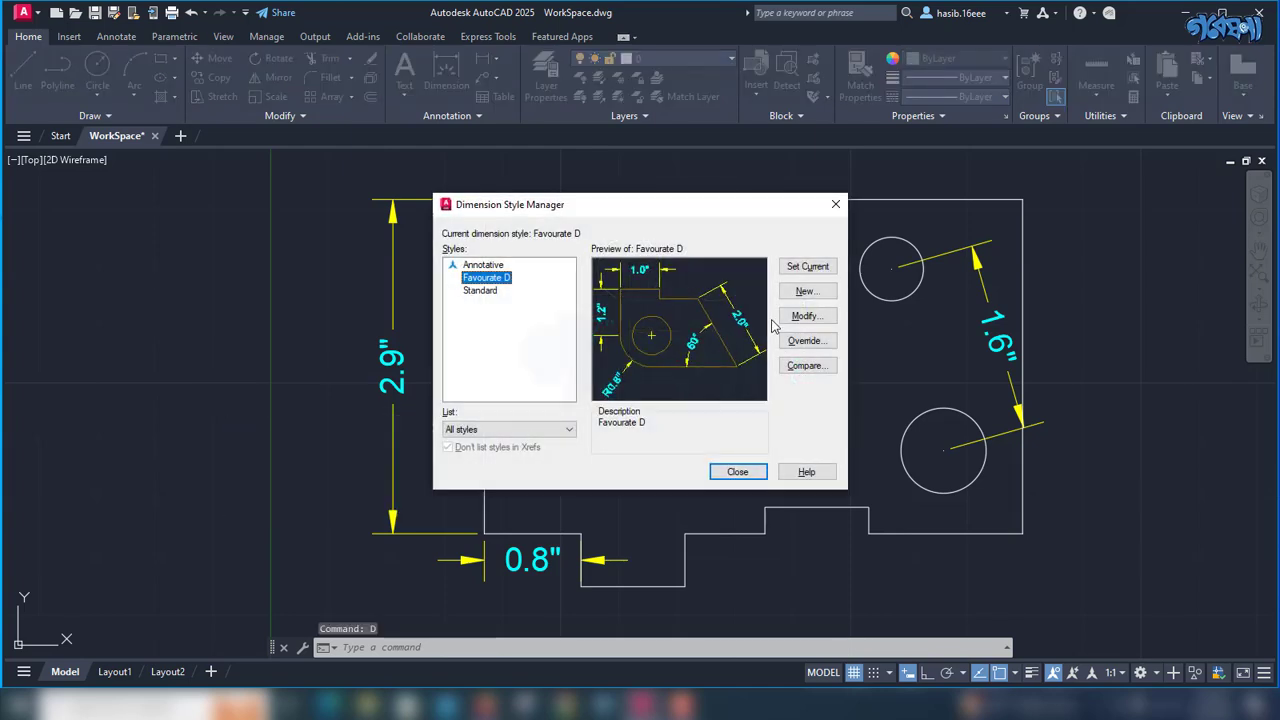
{"action": "left_click", "coordinate": [801, 318]}
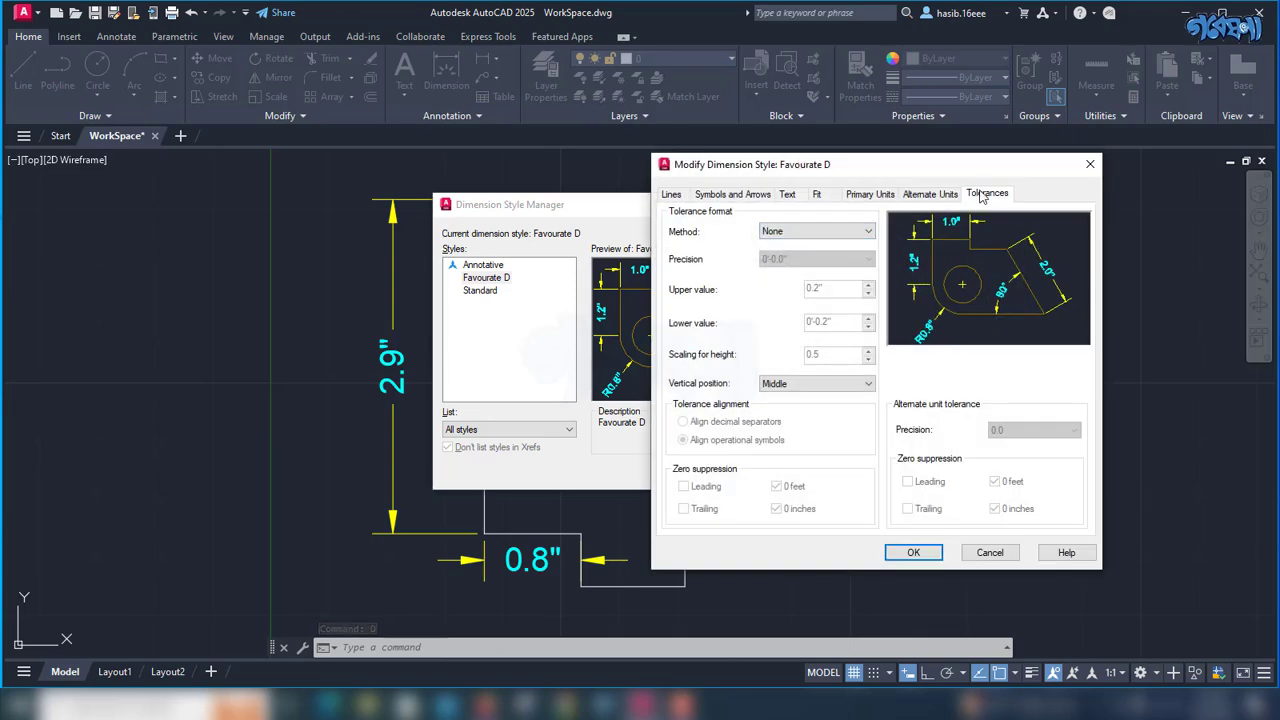
{"action": "left_click", "coordinate": [672, 196]}
{"action": "left_click", "coordinate": [990, 196]}
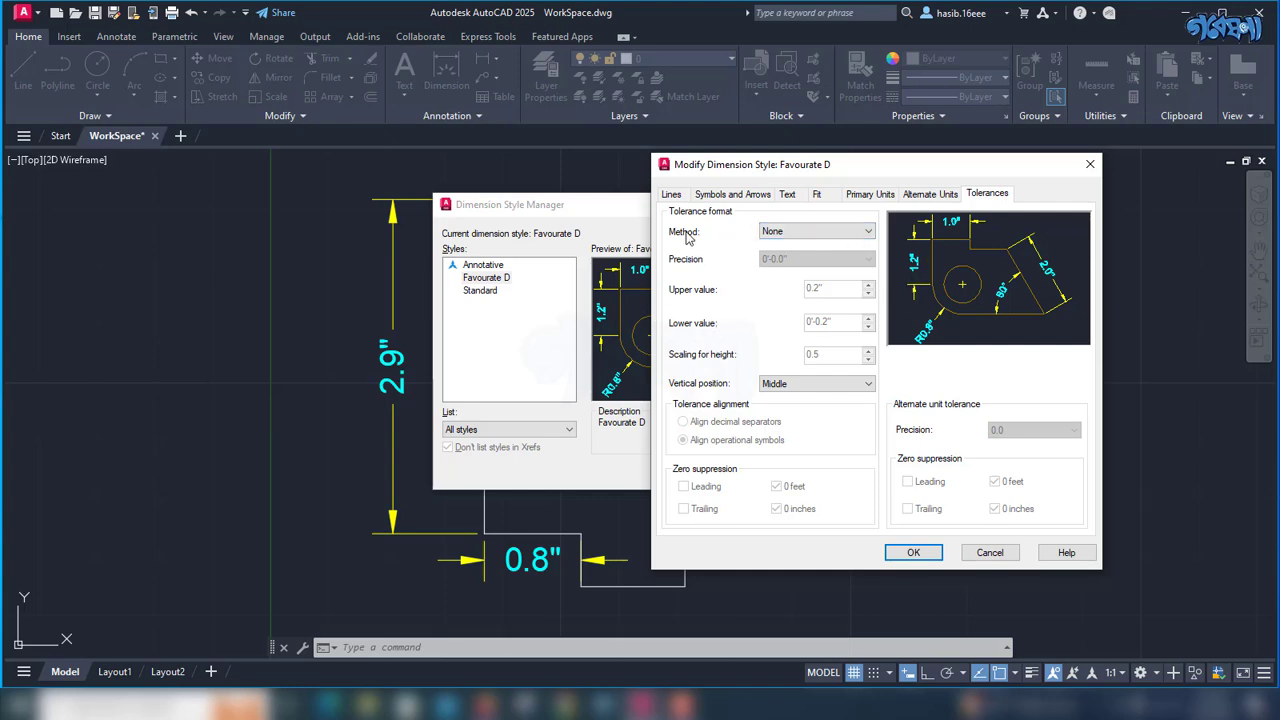
{"action": "left_click", "coordinate": [812, 233]}
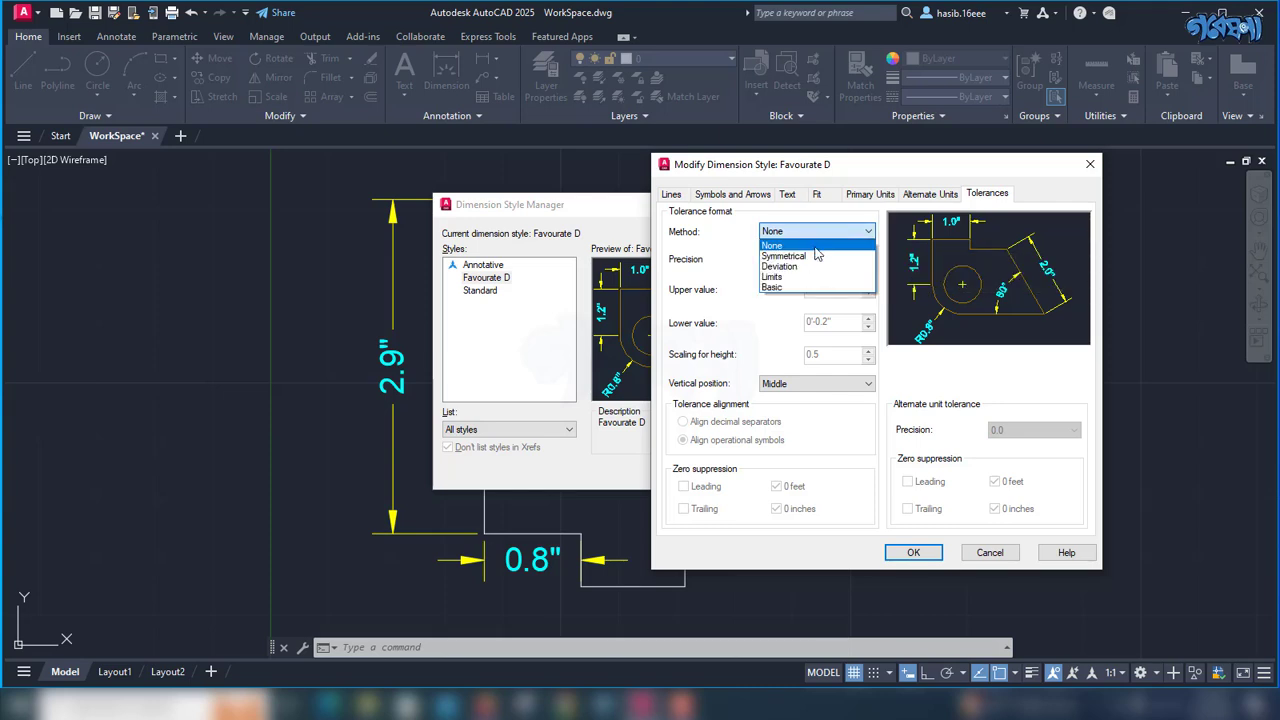
{"action": "left_click", "coordinate": [800, 251]}
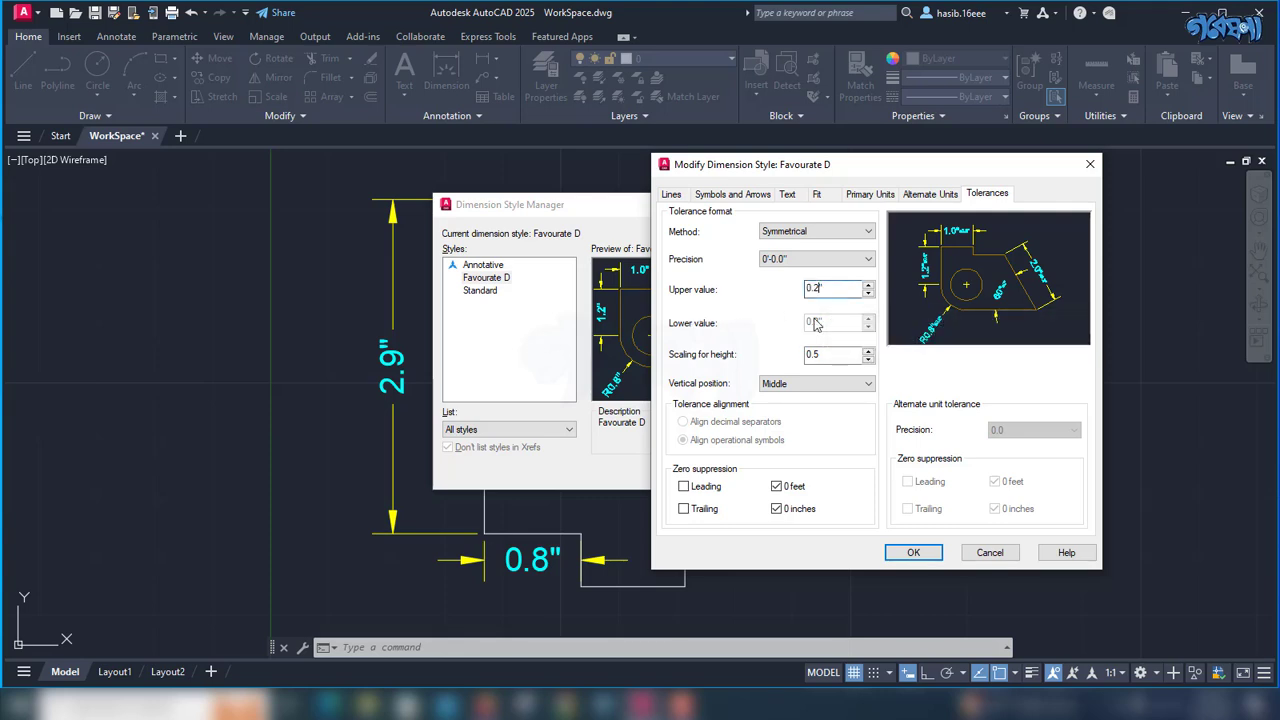
{"action": "key", "text": "BackSpace"}
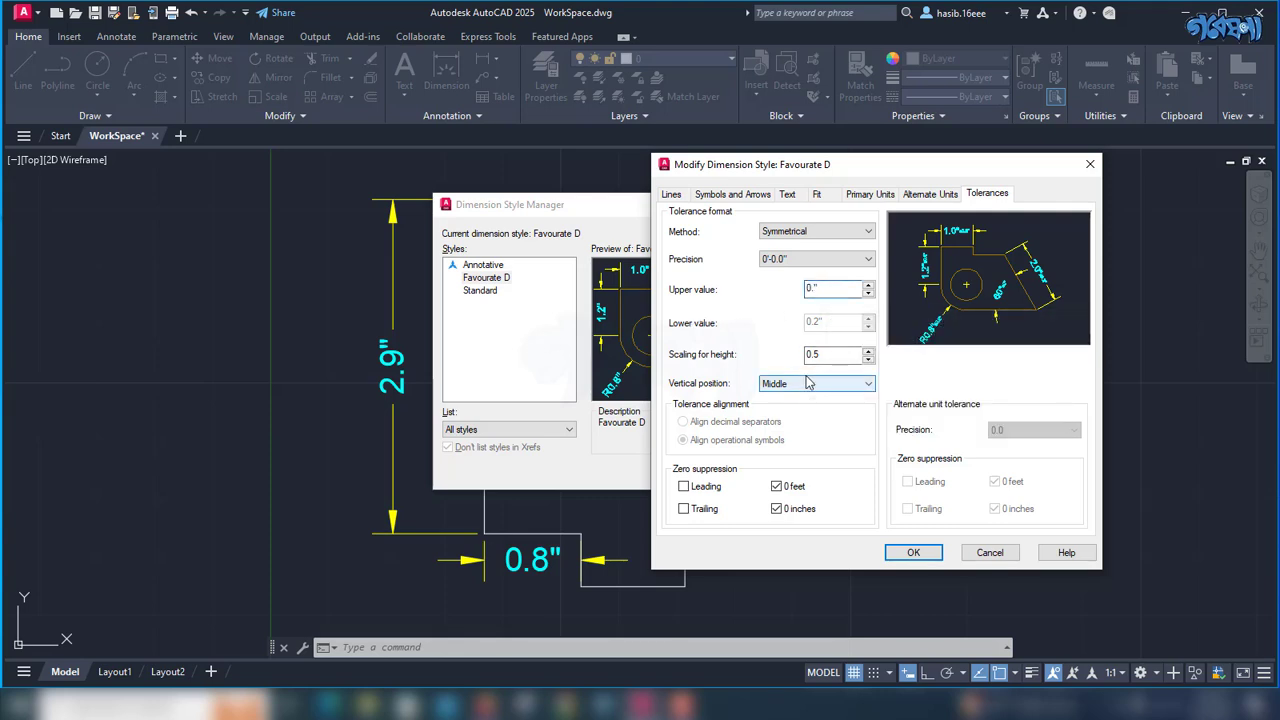
{"action": "type", "text": "1"}
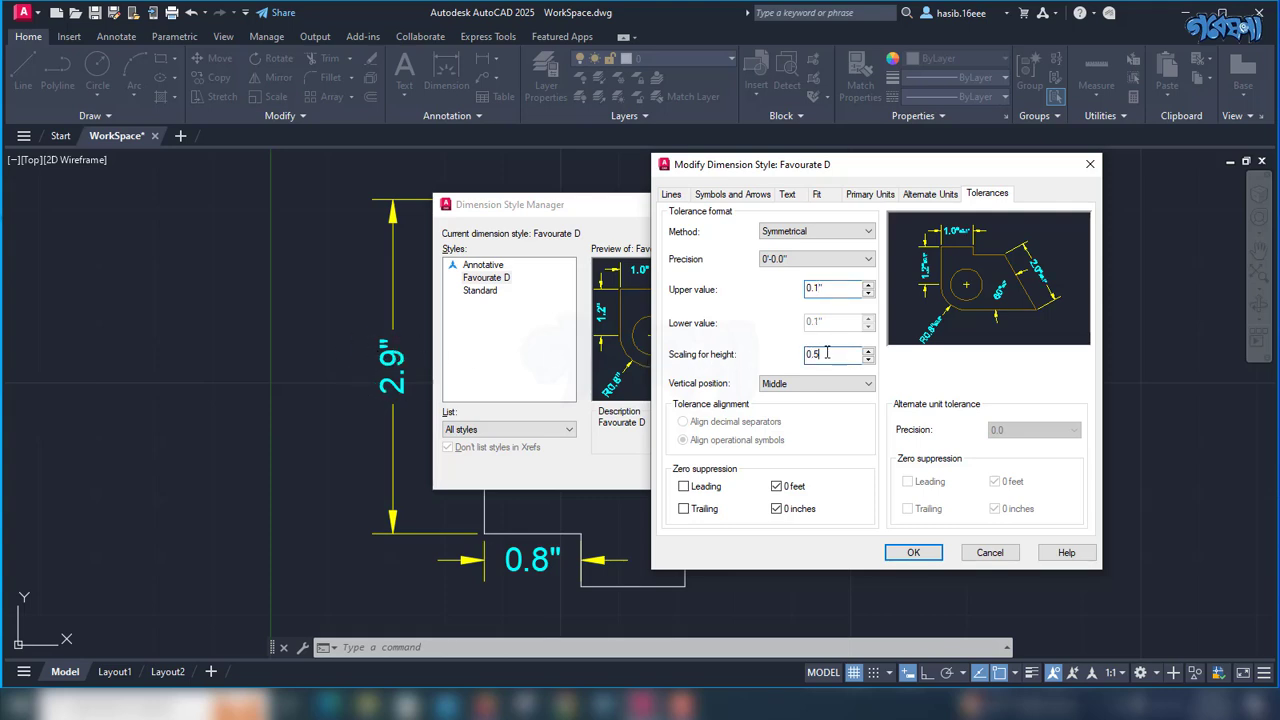
- Set the tolerance height scaling to 1 and apply the changes to the Favourate D dimension style
{"action": "key", "text": "BackSpace"}
{"action": "key", "text": "BackSpace"}
{"action": "type", "text": "1"}
{"action": "left_click", "coordinate": [905, 552]}
{"action": "left_click", "coordinate": [753, 475]}
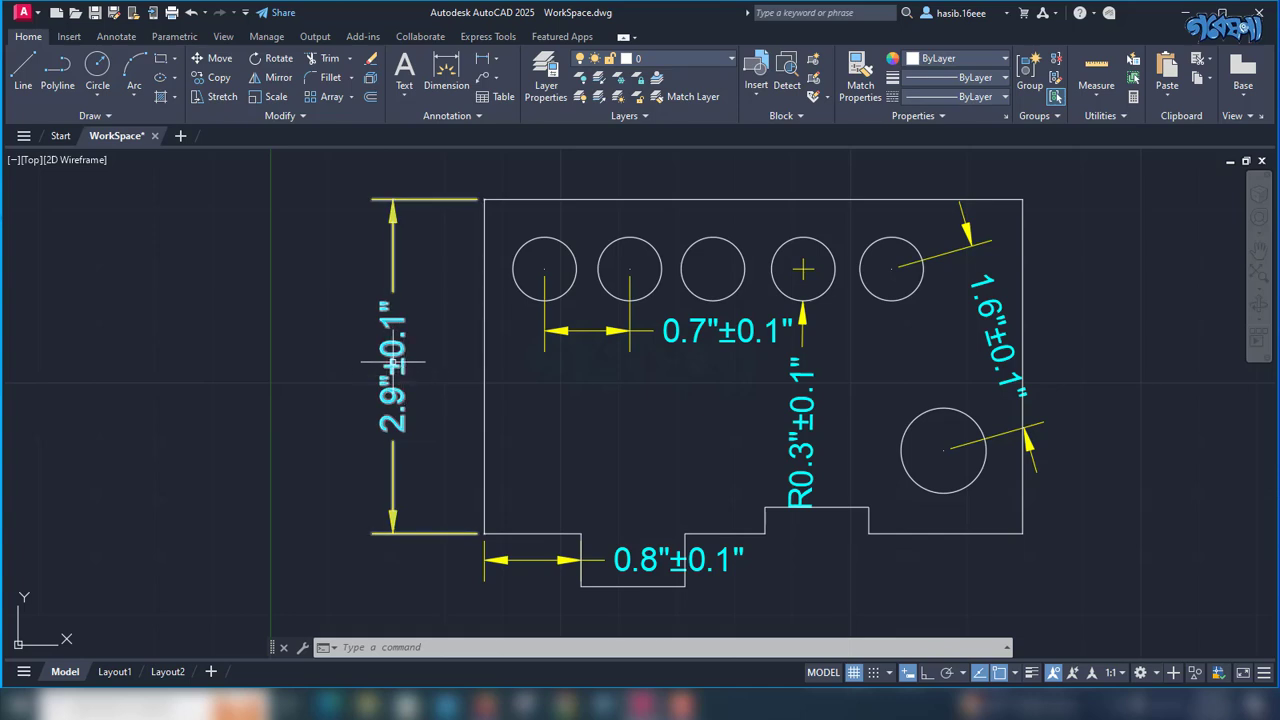
- Change the Favourate D tolerance method to Deviation with a lower value of 0.2" and a height scaling of 0.2
{"action": "type", "text": "d"}
{"action": "key", "text": "Return"}
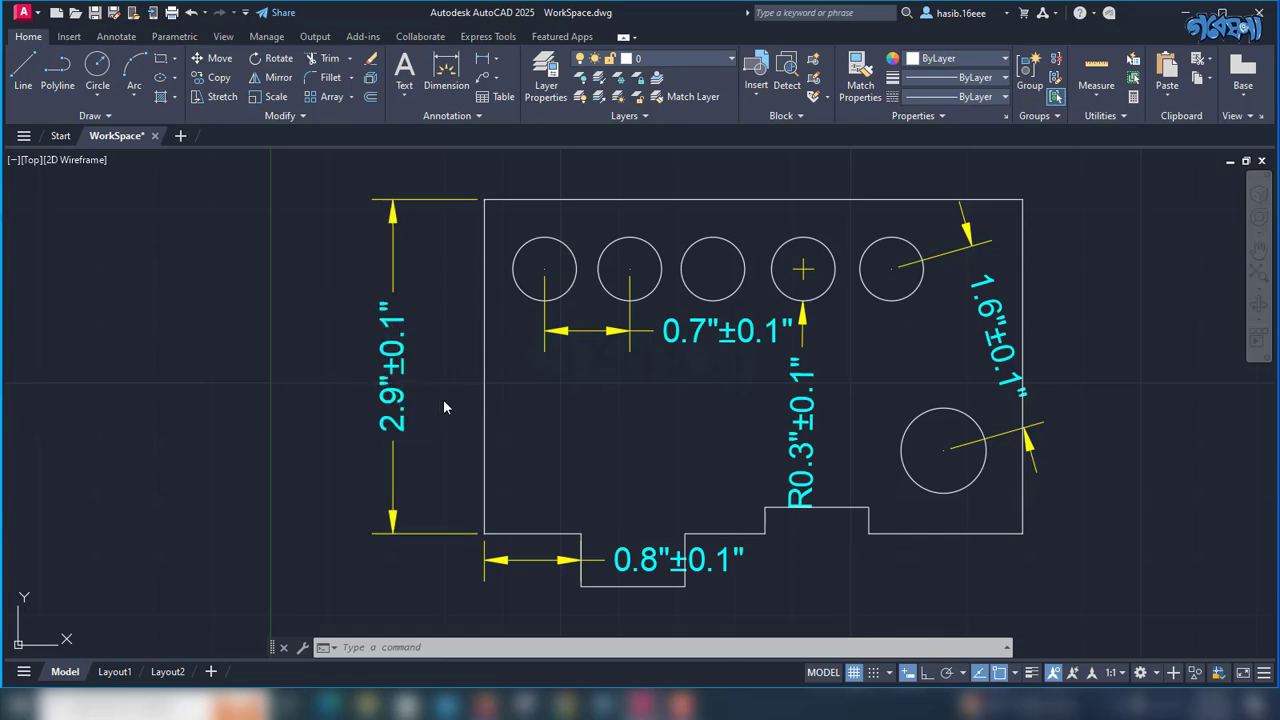
{"action": "left_click", "coordinate": [788, 318]}
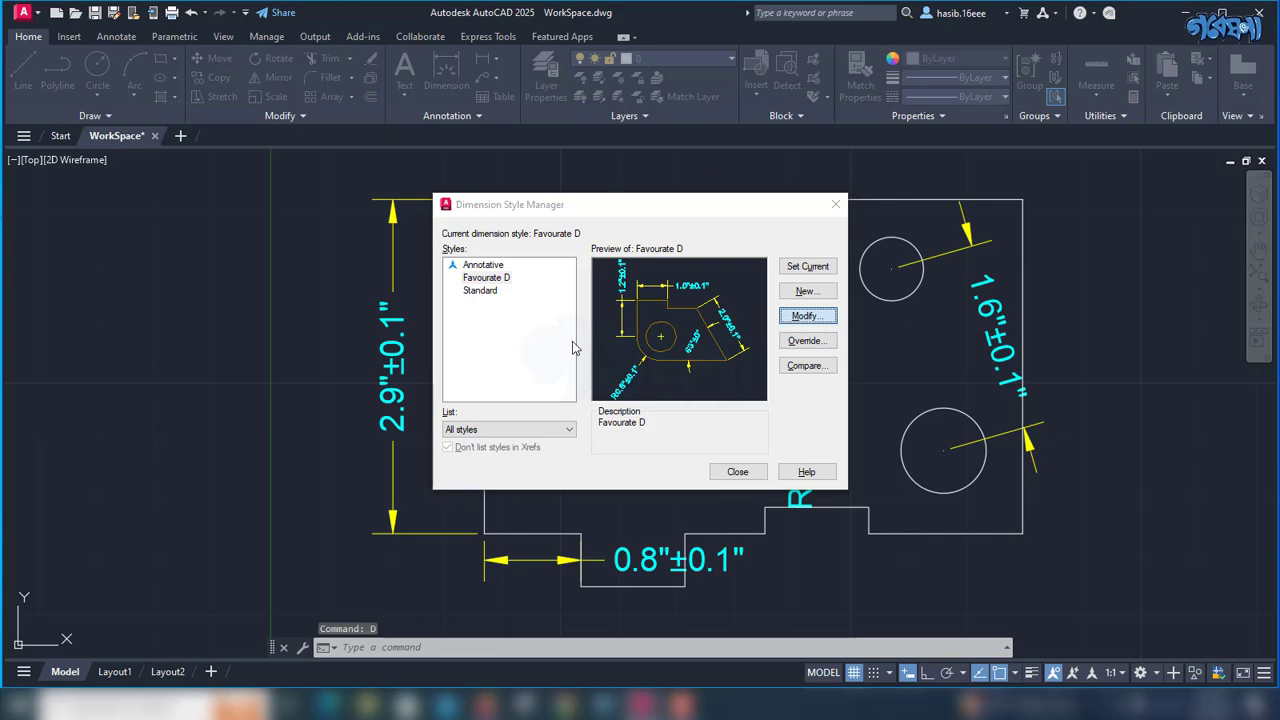
{"action": "left_click", "coordinate": [815, 231]}
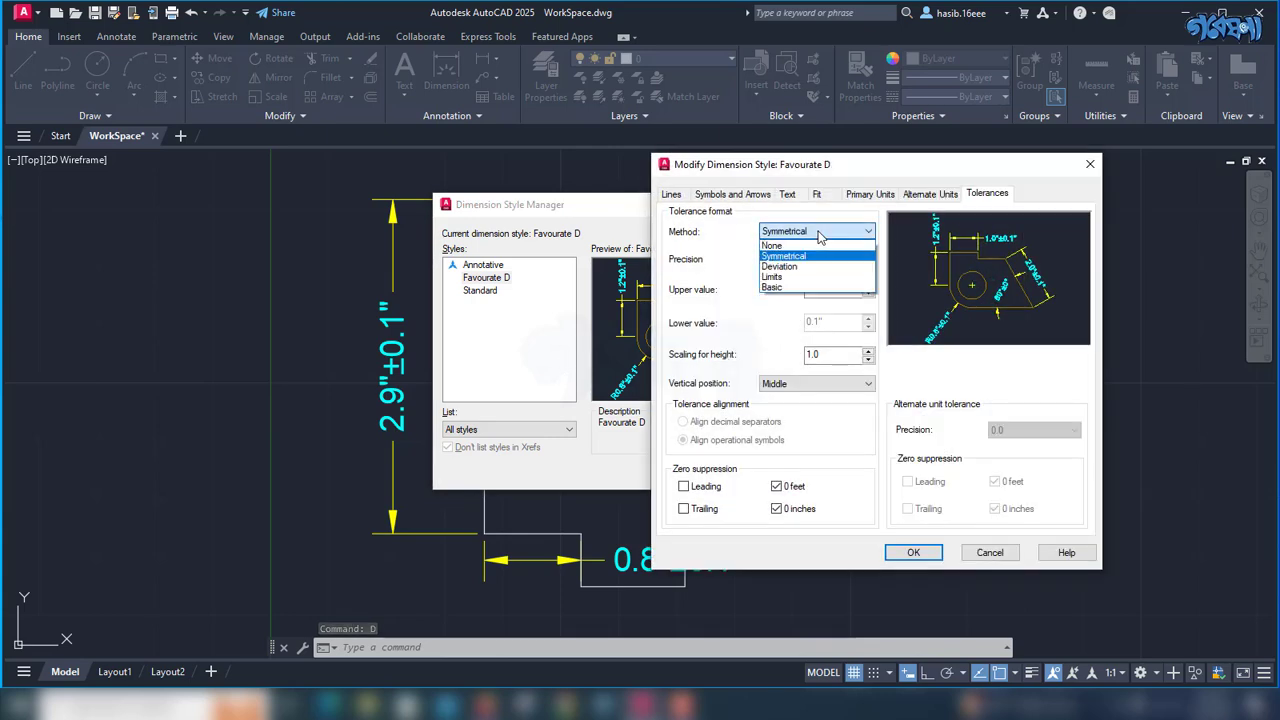
{"action": "left_click", "coordinate": [788, 270]}
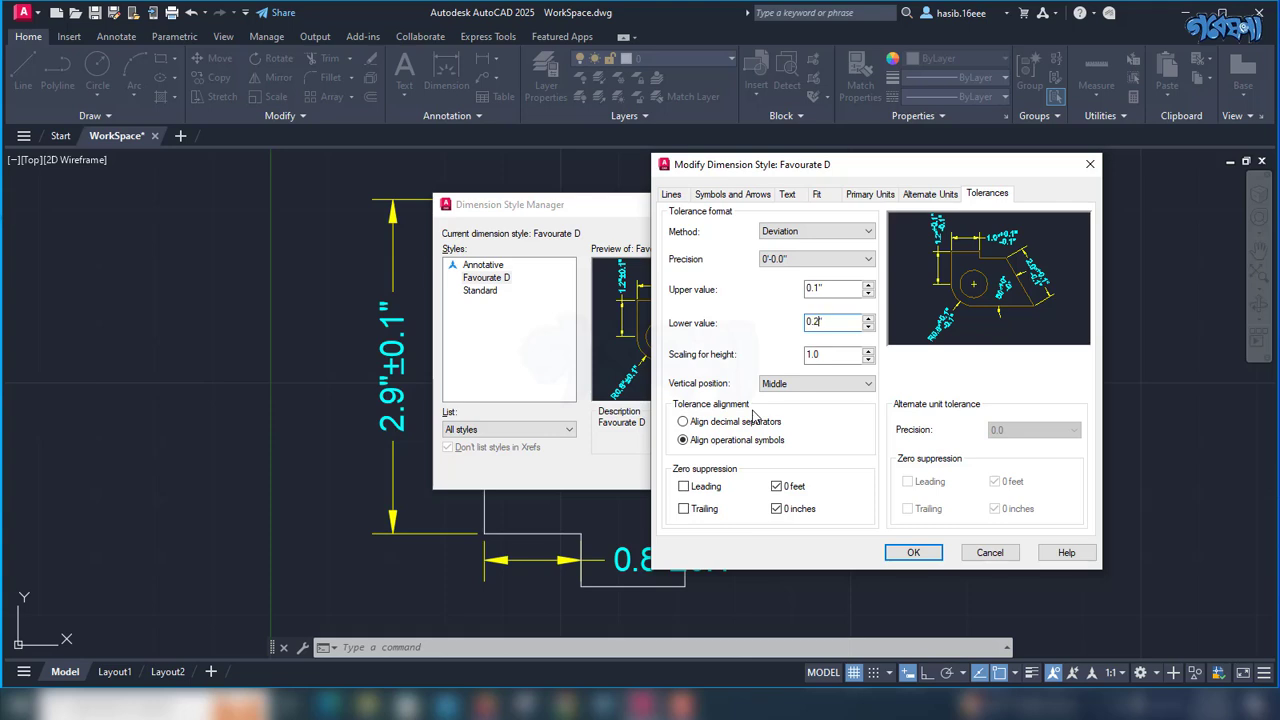
{"action": "left_click", "coordinate": [833, 354]}
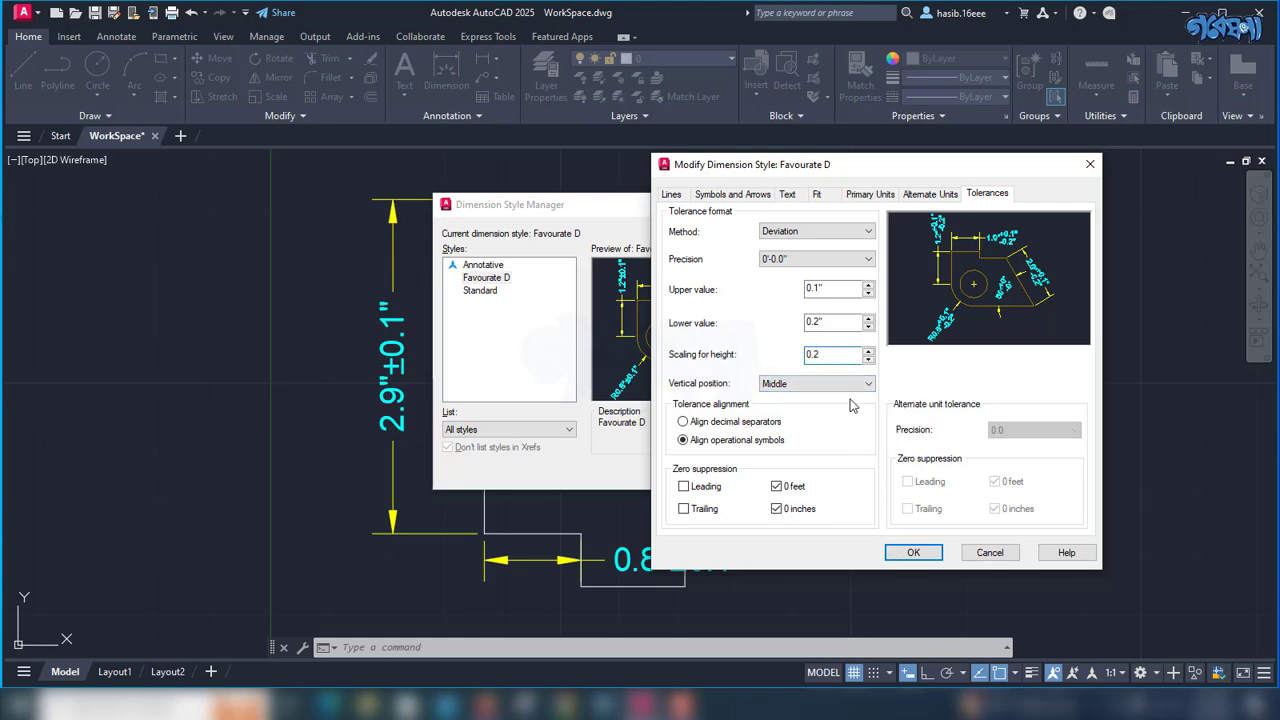
- Set the tolerance's vertical position to Bottom, apply the style, and inspect the plate's vertical 2.9" dimension
{"action": "left_click", "coordinate": [850, 384]}
{"action": "left_click", "coordinate": [830, 397]}
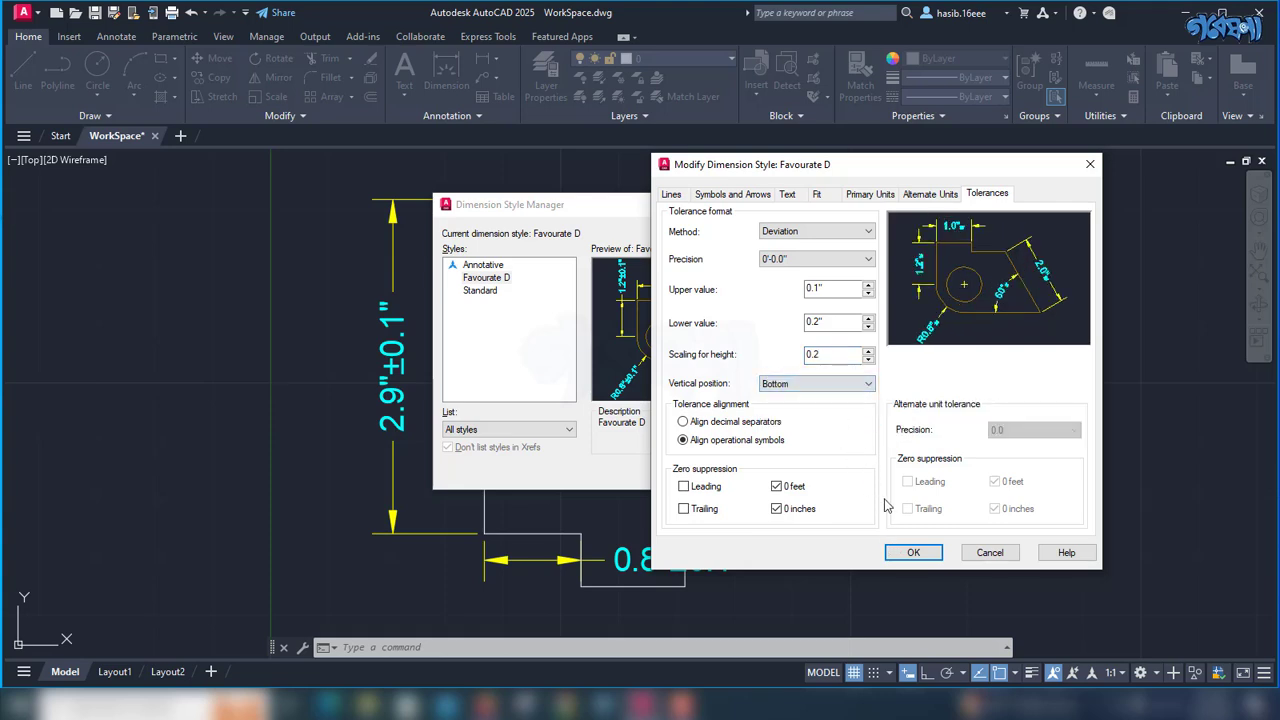
{"action": "left_click", "coordinate": [913, 552]}
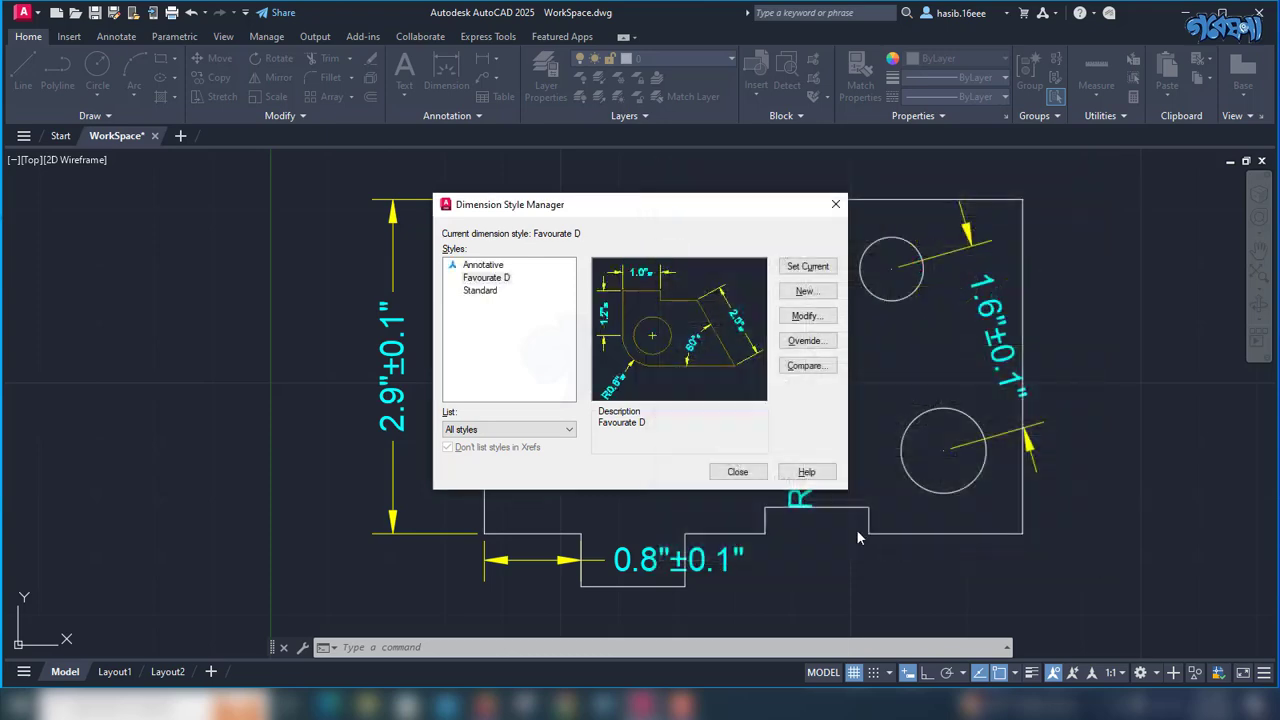
{"action": "left_click", "coordinate": [737, 472]}
{"action": "scroll", "coordinate": [400, 330], "scroll_direction": "up", "scroll_amount": 5}
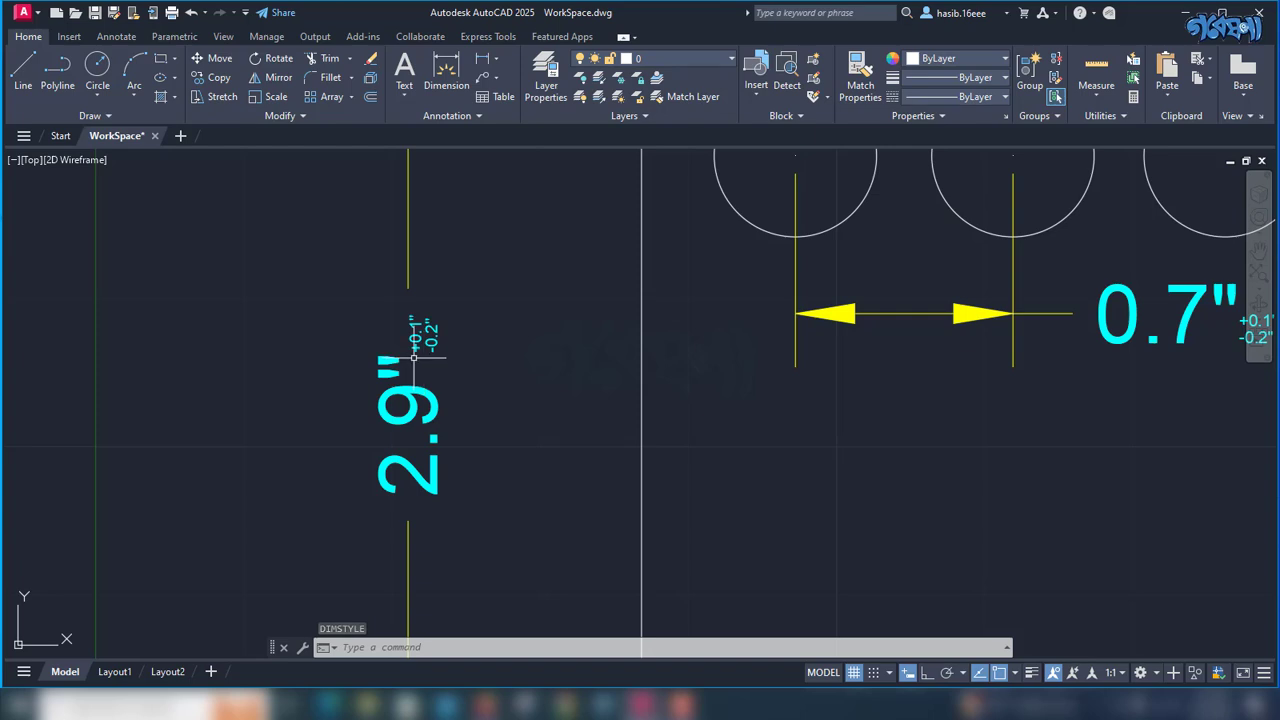
{"action": "scroll", "coordinate": [431, 337], "scroll_direction": "up", "scroll_amount": 2}
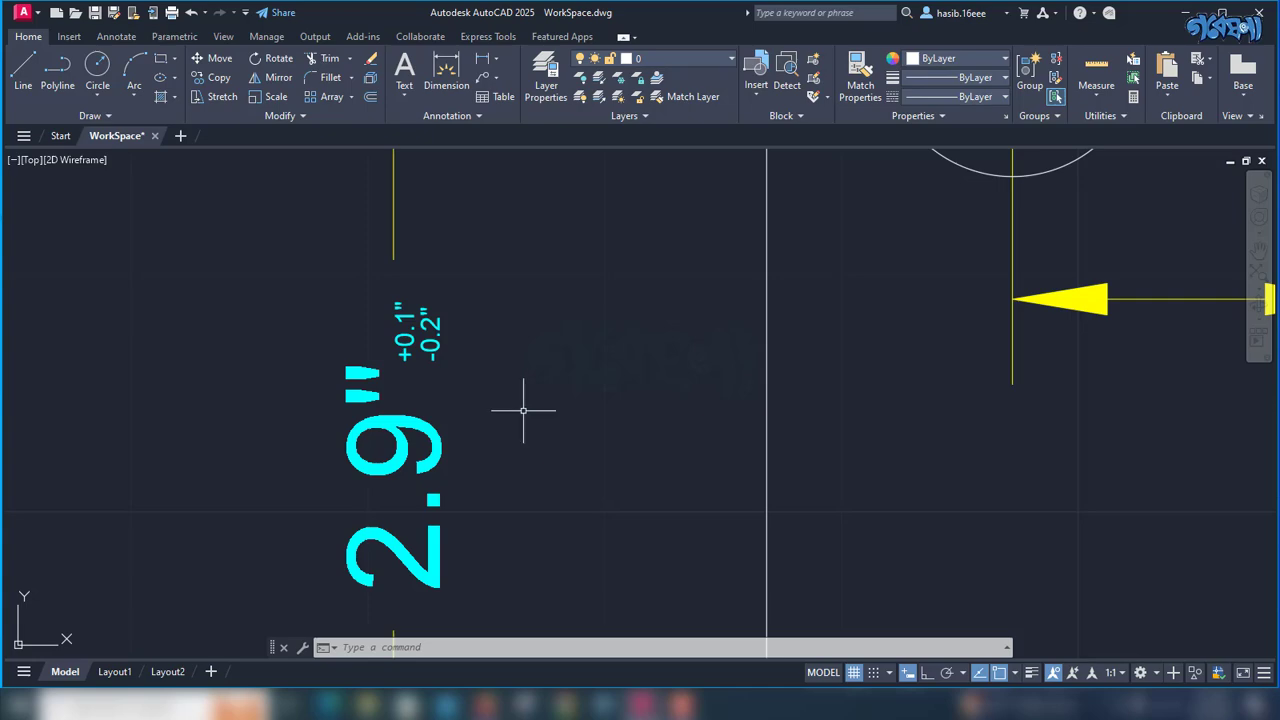
- Set the vertical position of the Favourate D tolerance text to Middle and apply the style
{"action": "scroll", "coordinate": [523, 410], "scroll_direction": "down", "scroll_amount": 2}
{"action": "type", "text": "d"}
{"action": "key", "text": "Return"}
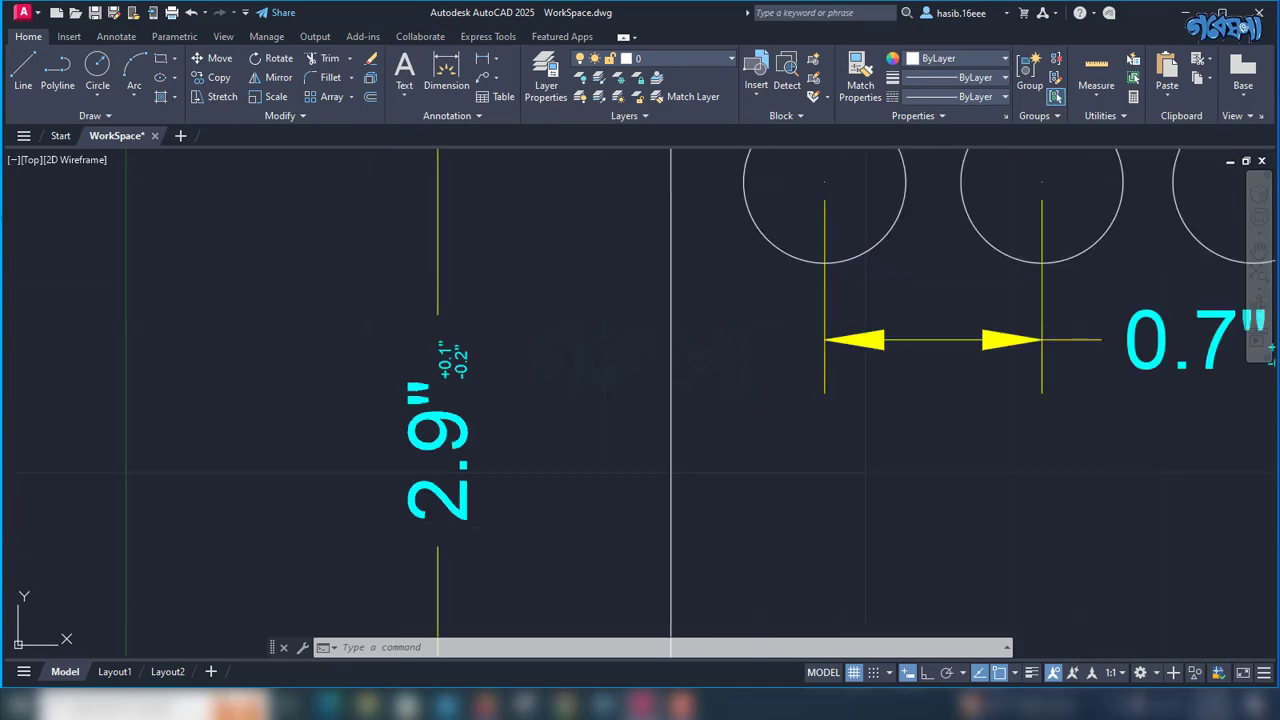
{"action": "left_click", "coordinate": [805, 316]}
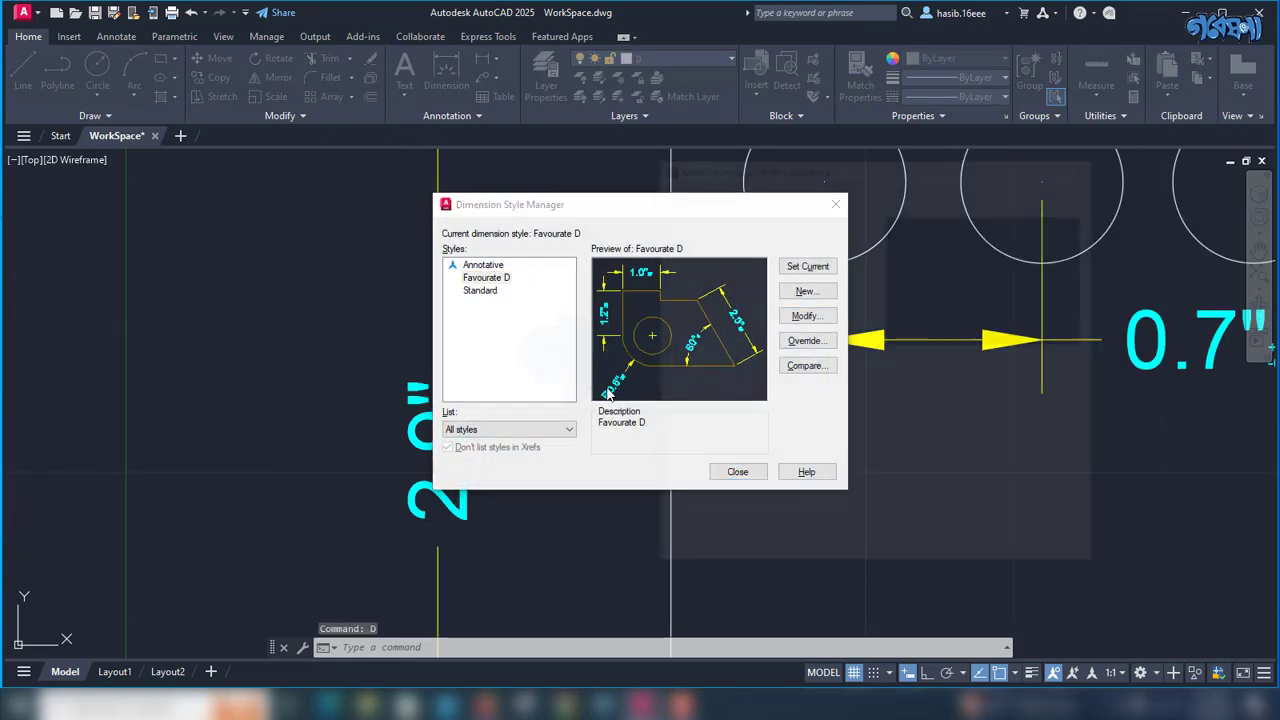
{"action": "left_click", "coordinate": [865, 384]}
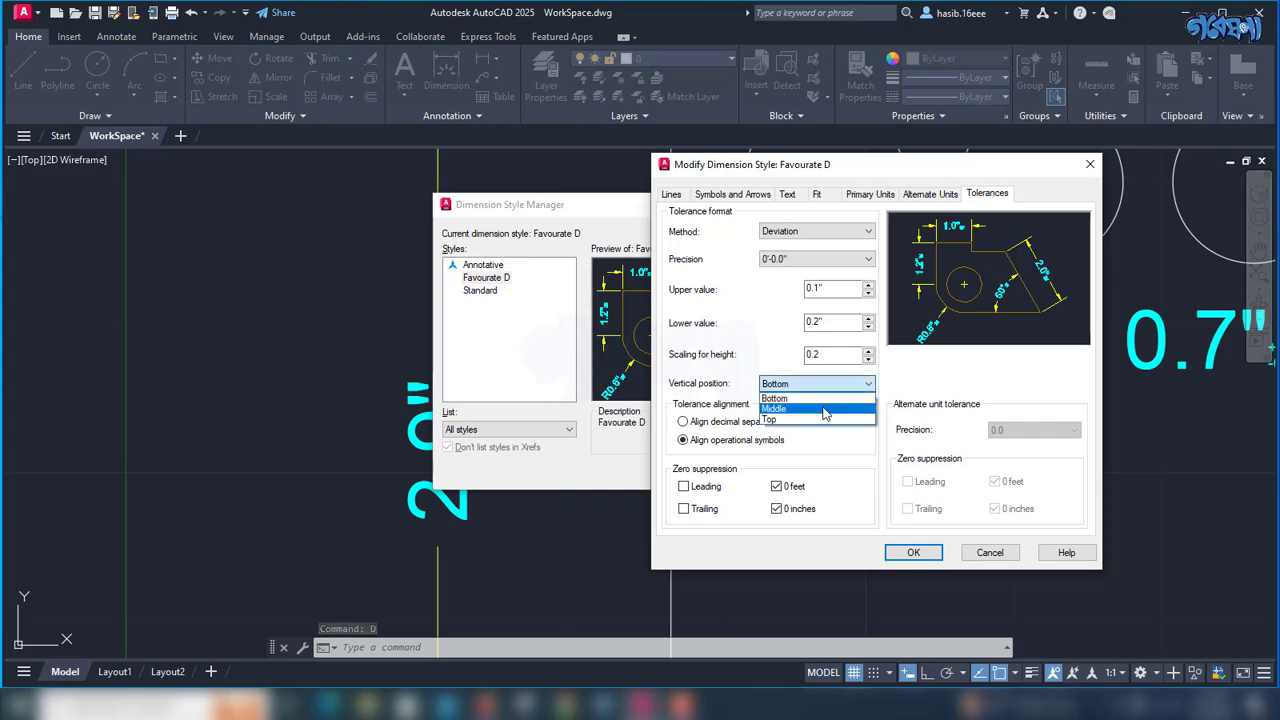
{"action": "left_click", "coordinate": [820, 413]}
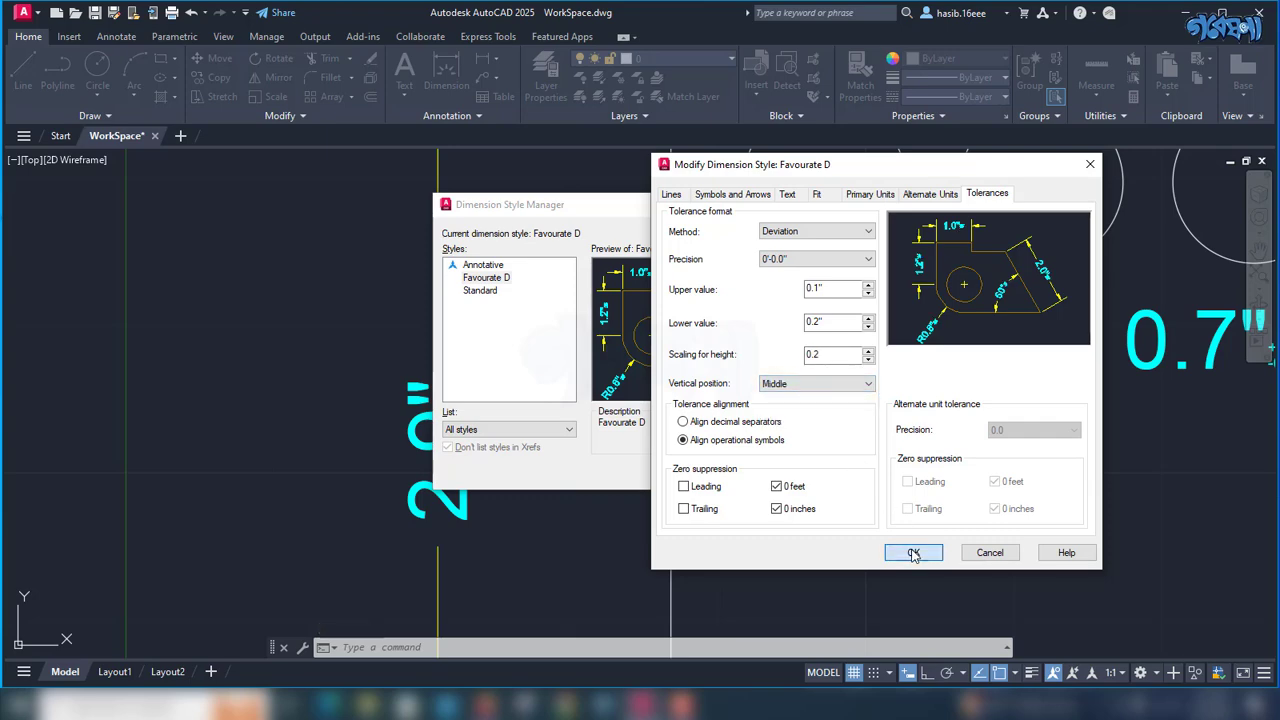
{"action": "left_click", "coordinate": [913, 552]}
{"action": "left_click", "coordinate": [737, 472]}
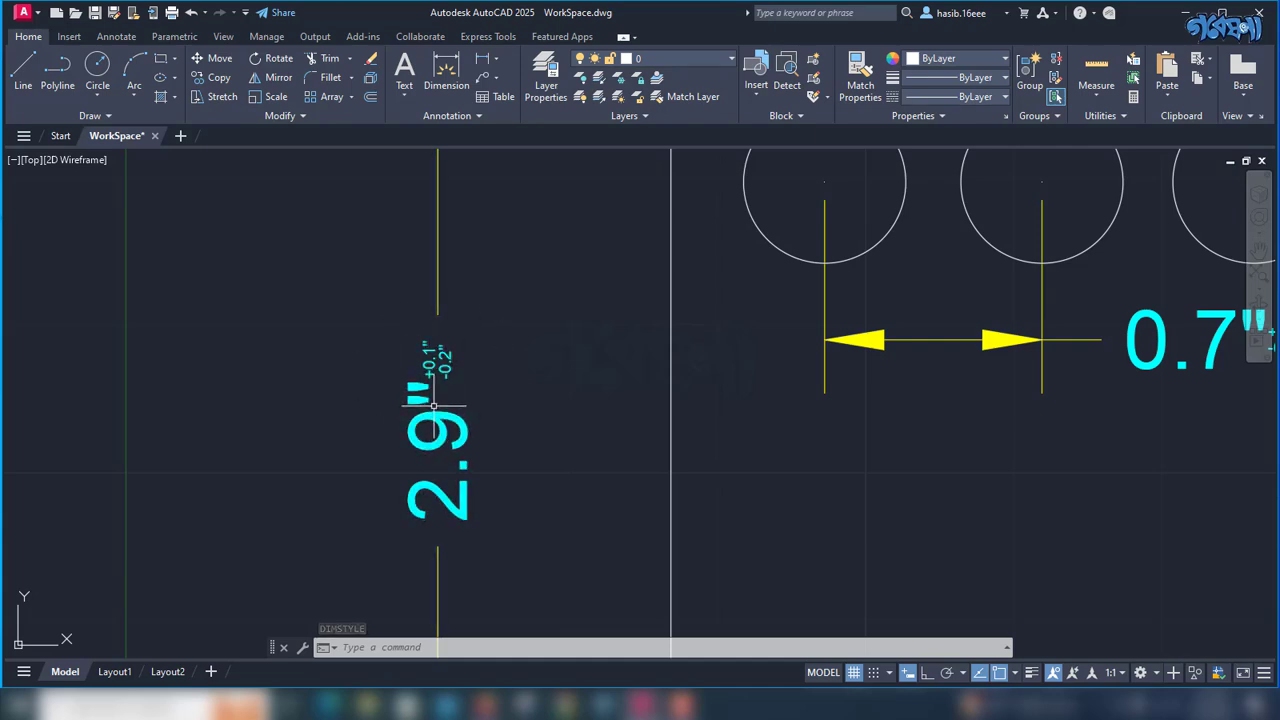
- Apply the Limits tolerance method with a height scaling of 0.5 to the Favourate D dimension style
{"action": "type", "text": "d"}
{"action": "key", "text": "Return"}
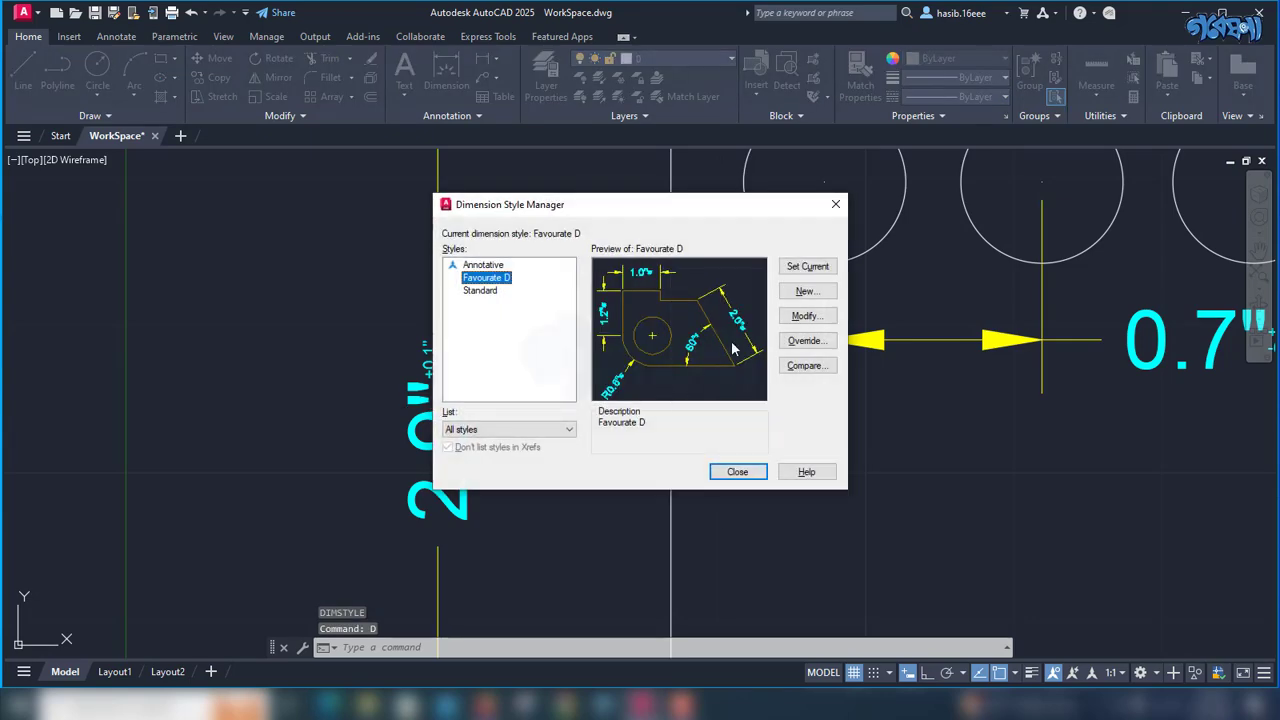
{"action": "left_click", "coordinate": [806, 316]}
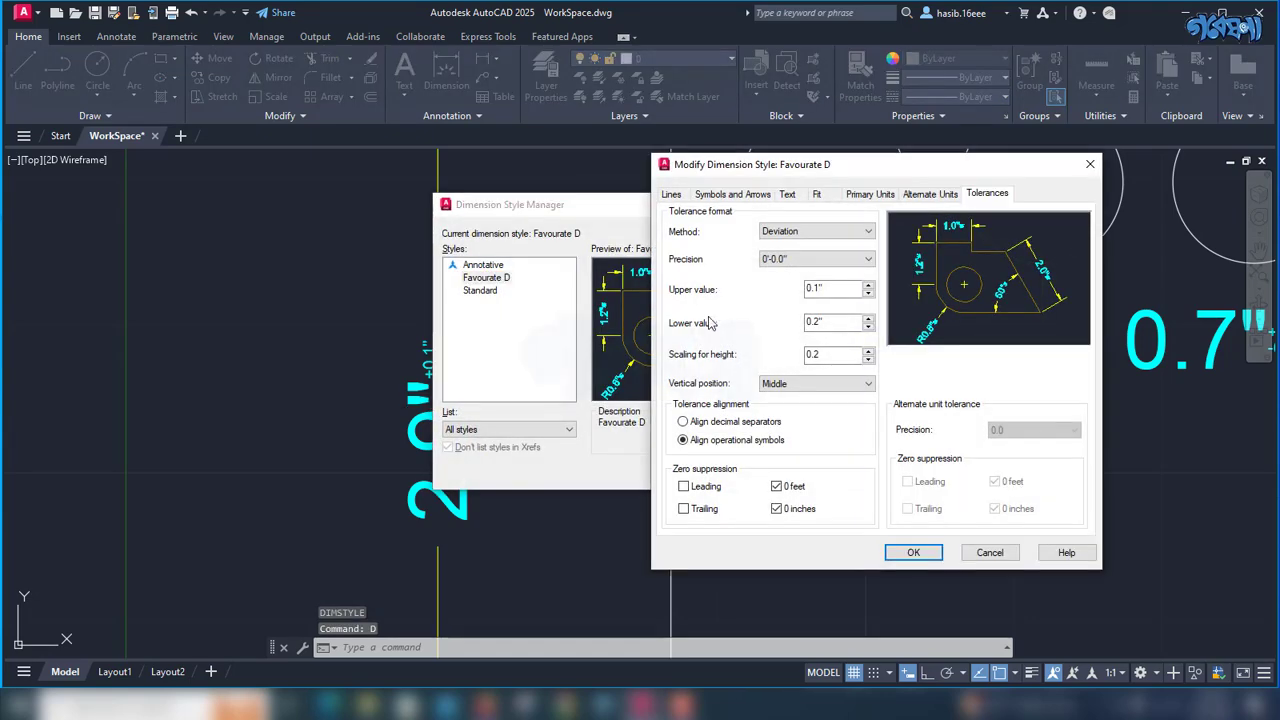
{"action": "left_click", "coordinate": [833, 232]}
{"action": "left_click", "coordinate": [836, 276]}
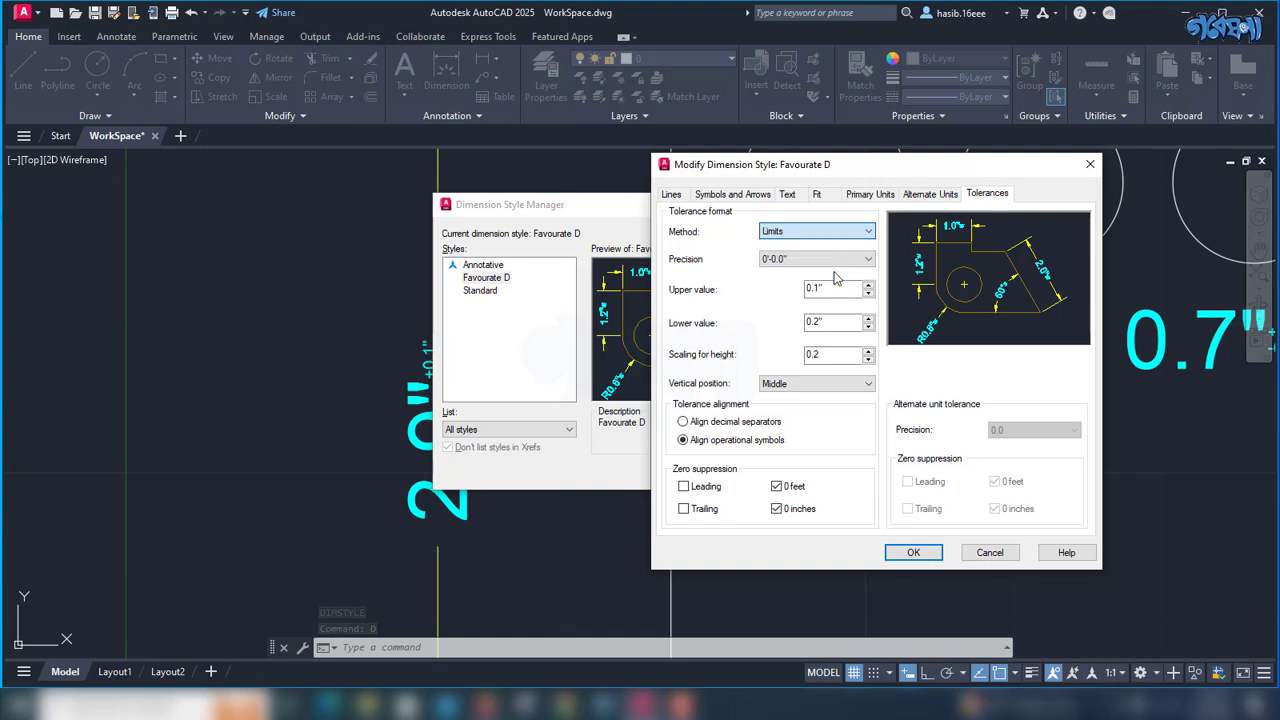
{"action": "left_click", "coordinate": [822, 354]}
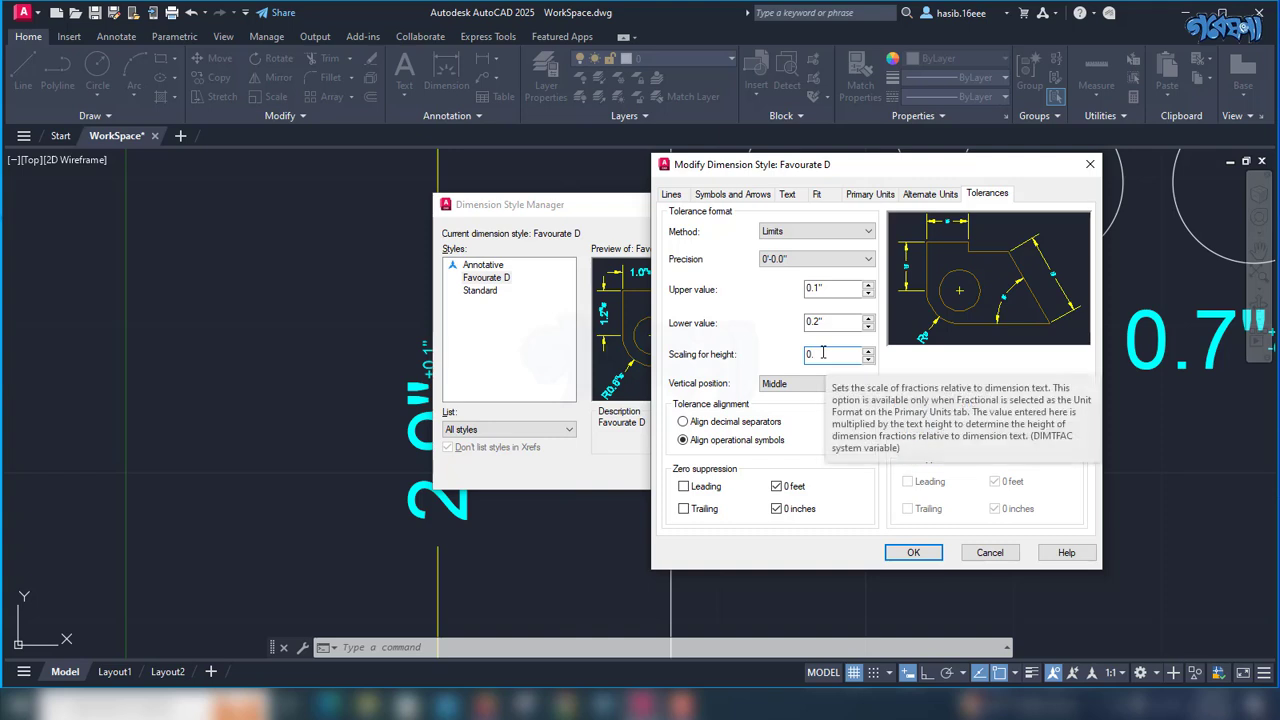
{"action": "type", "text": "5"}
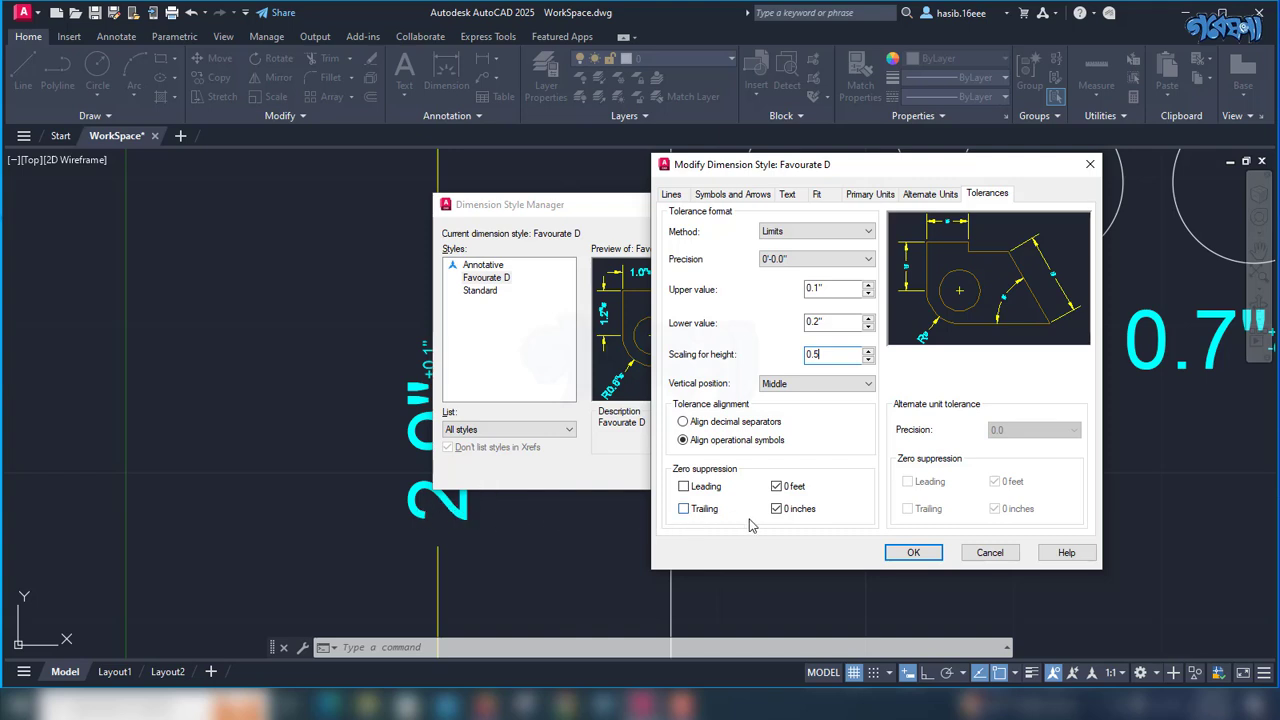
{"action": "left_click", "coordinate": [913, 553]}
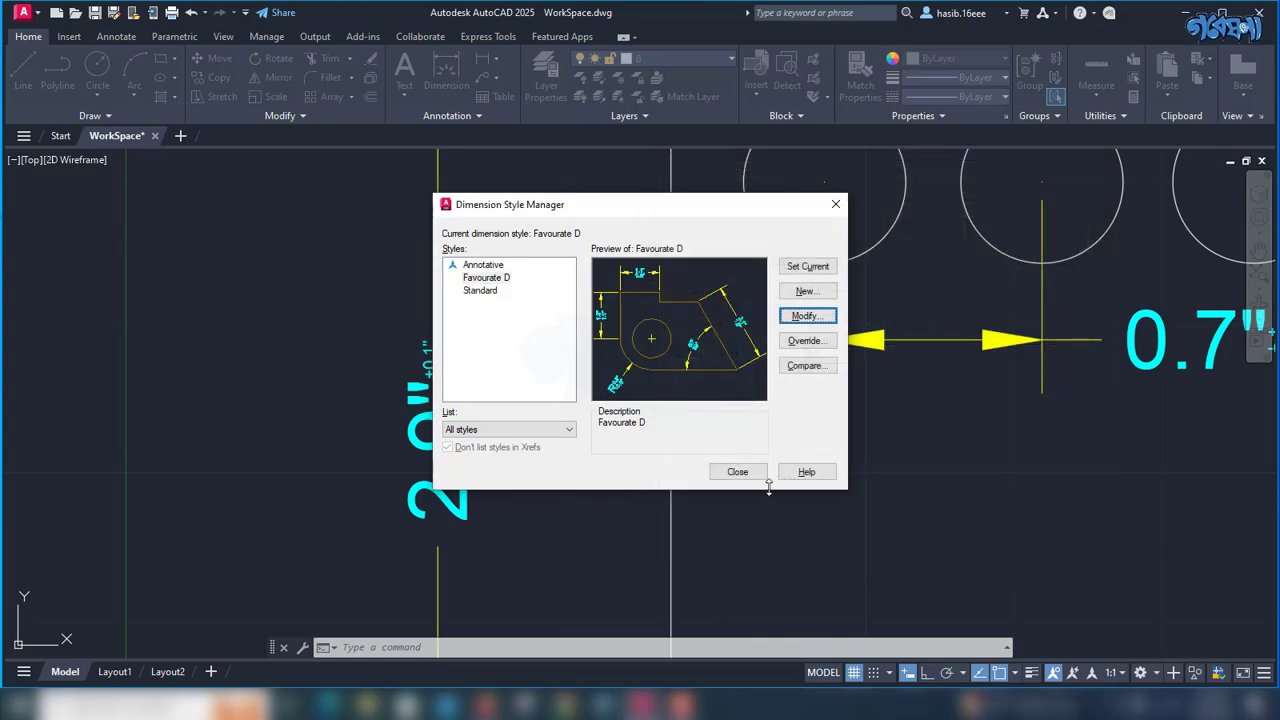
{"action": "left_click", "coordinate": [743, 472]}
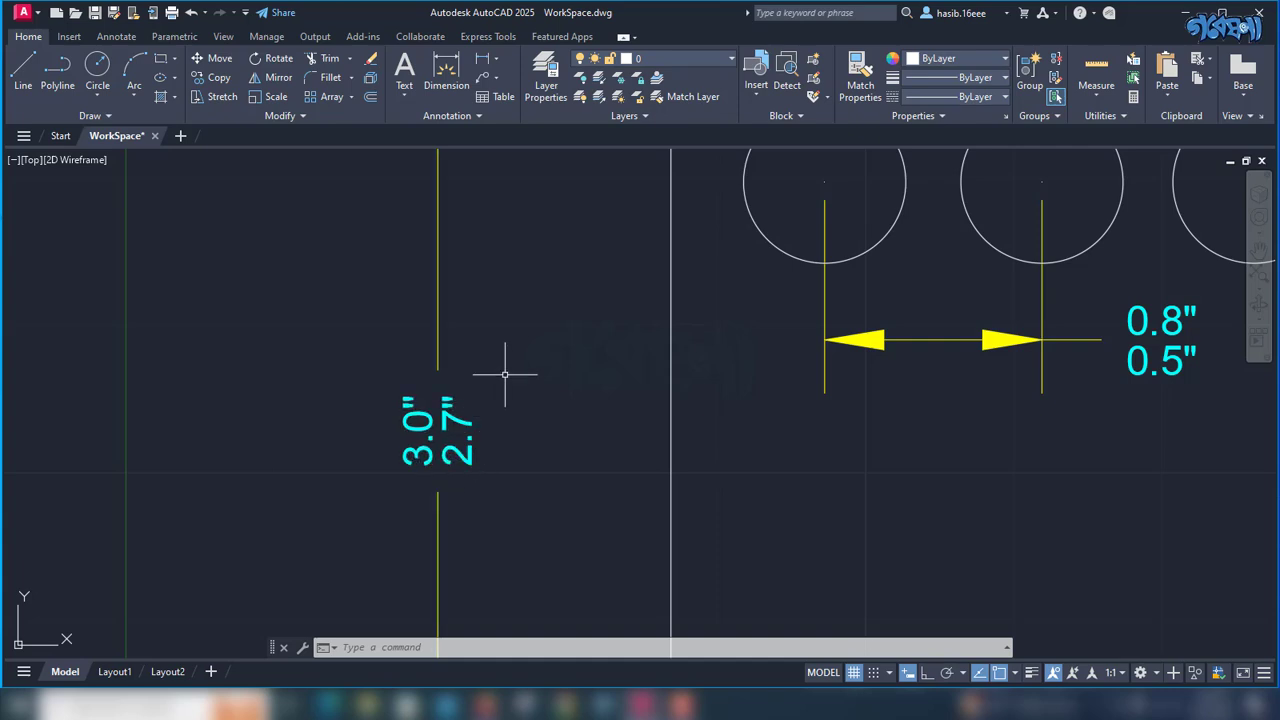
- Set the lower tolerance value of the Favourate D dimension style to 0.1"
{"action": "type", "text": "de"}
{"action": "key", "text": "BackSpace"}
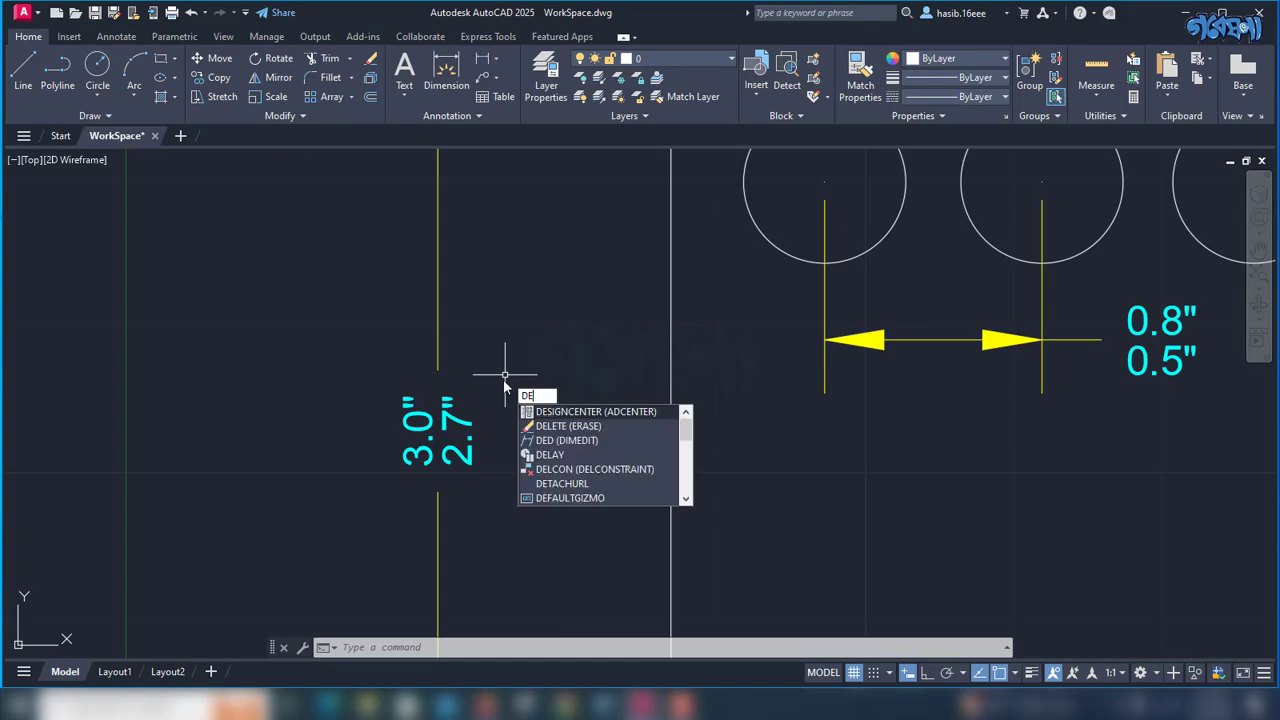
{"action": "key", "text": "BackSpace"}
{"action": "key", "text": "Return"}
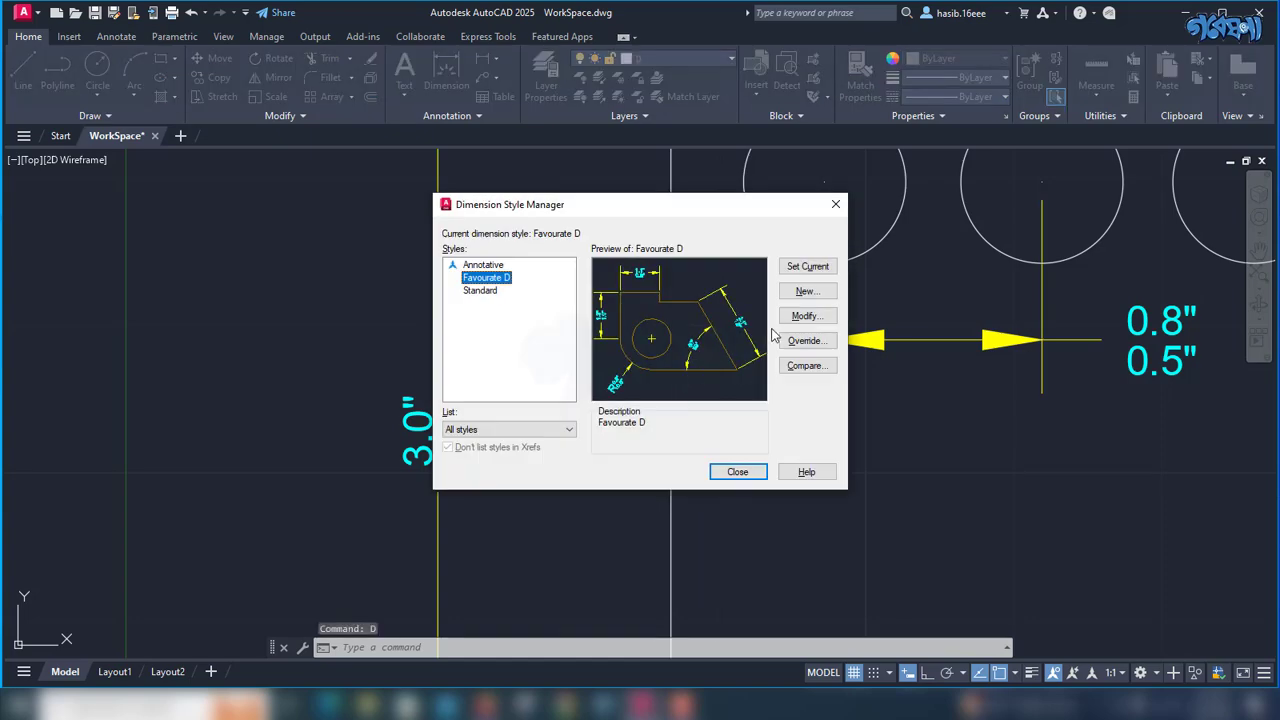
{"action": "left_click", "coordinate": [803, 316]}
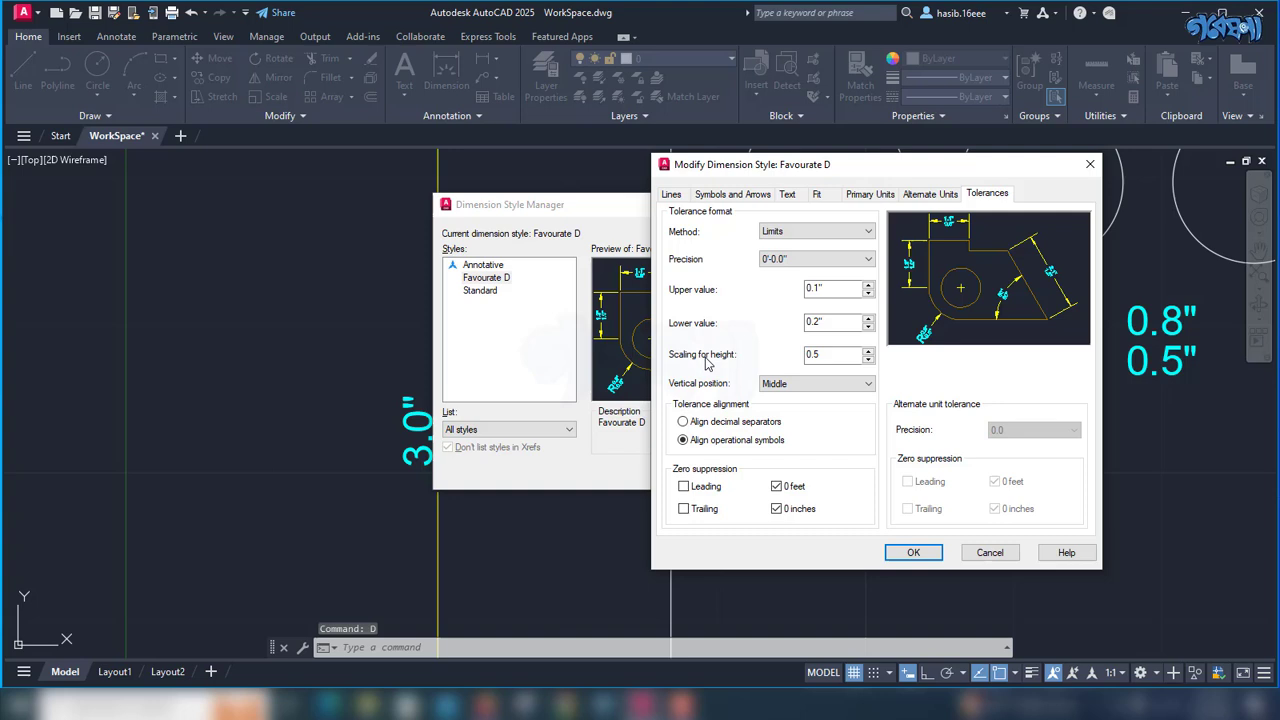
{"action": "left_click", "coordinate": [818, 321]}
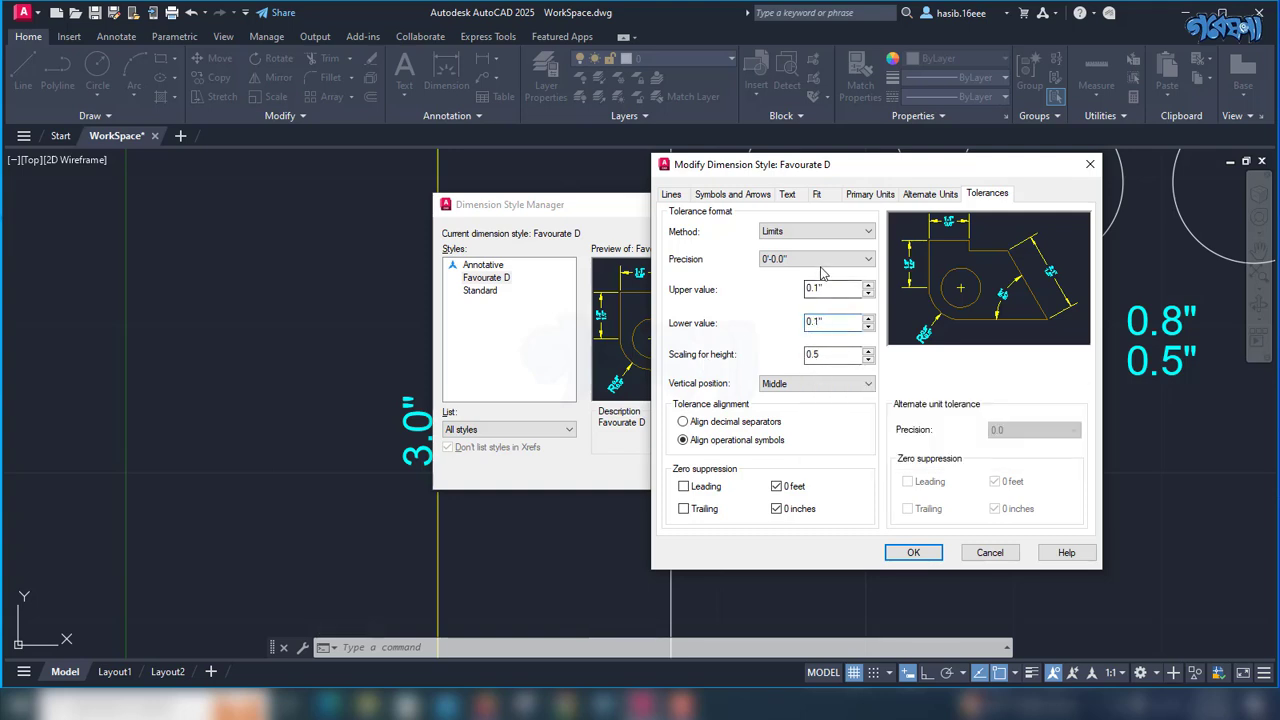
- Try the Basic tolerance method, but apply Symmetrical to the dimension style instead and review the plate's dimensions
{"action": "left_click", "coordinate": [830, 232]}
{"action": "left_click", "coordinate": [816, 293]}
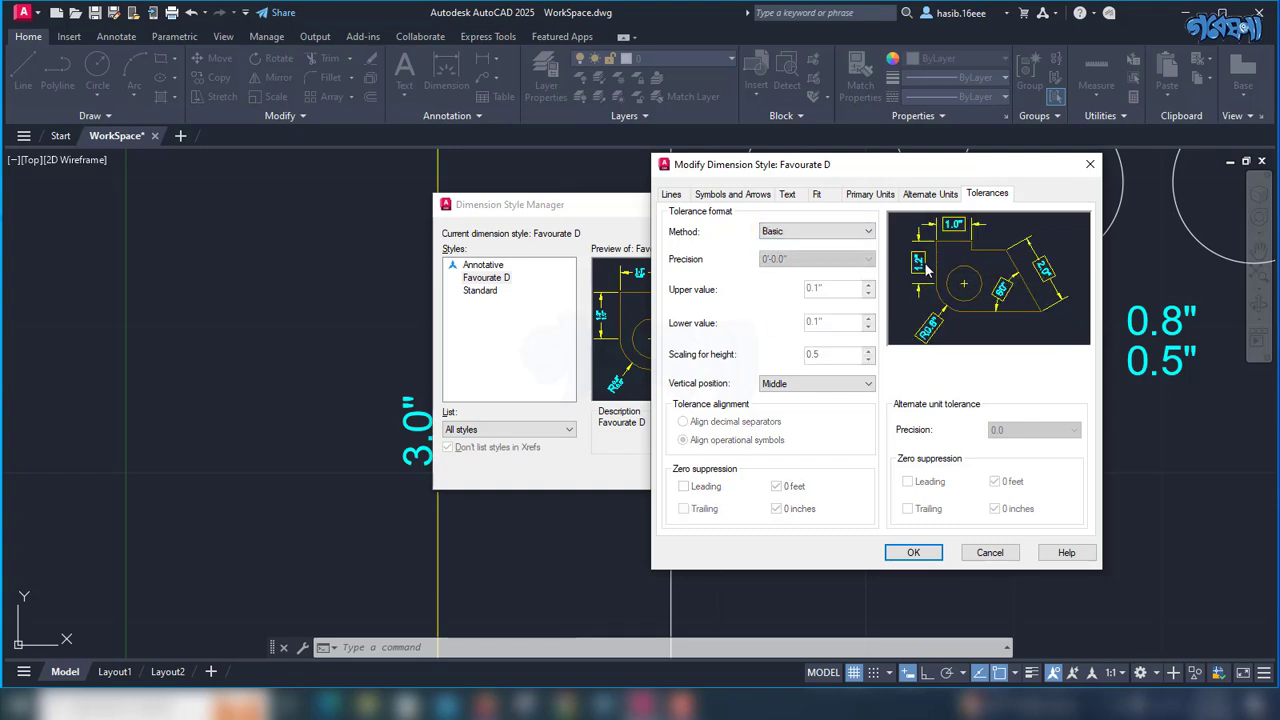
{"action": "left_click", "coordinate": [866, 235]}
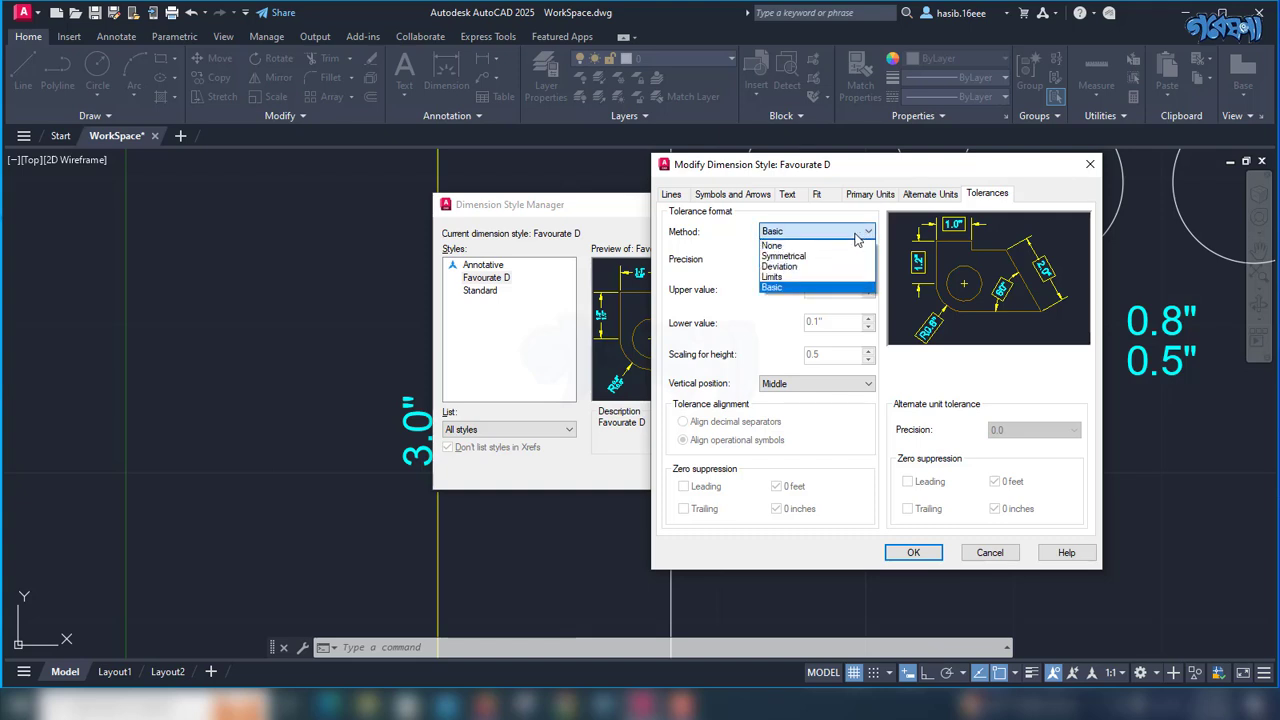
{"action": "left_click", "coordinate": [794, 257]}
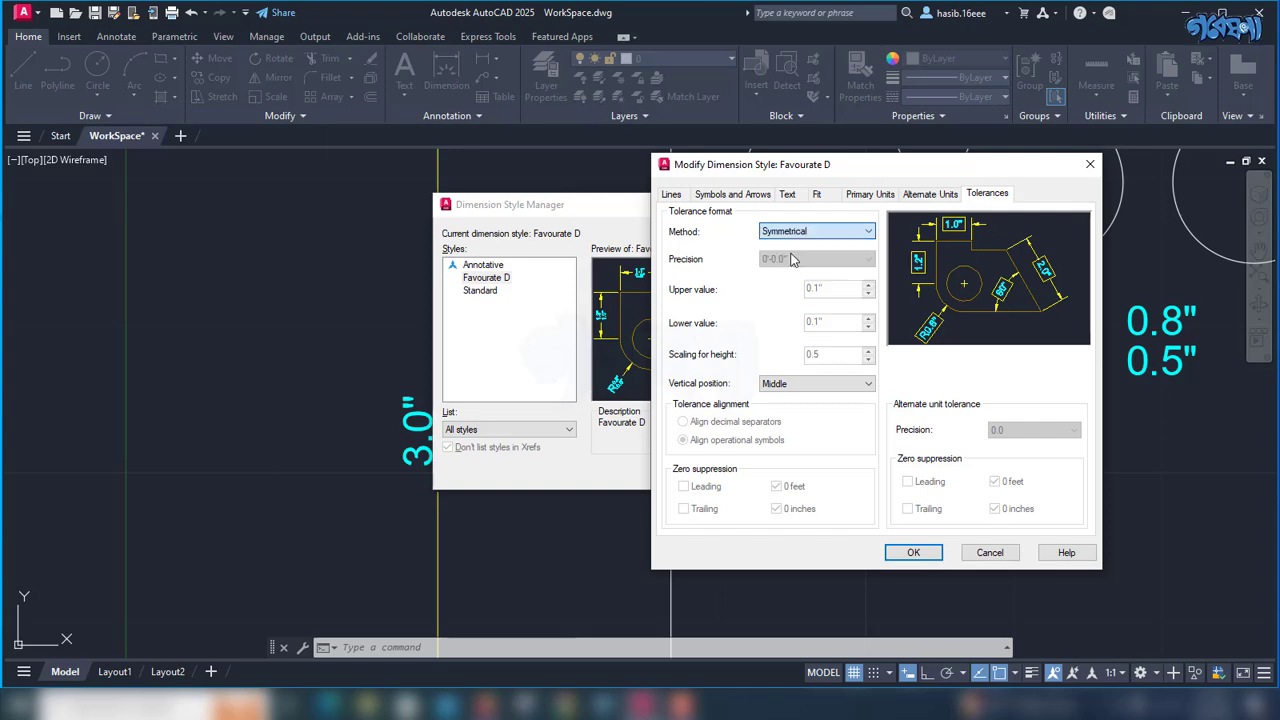
{"action": "left_click", "coordinate": [913, 553]}
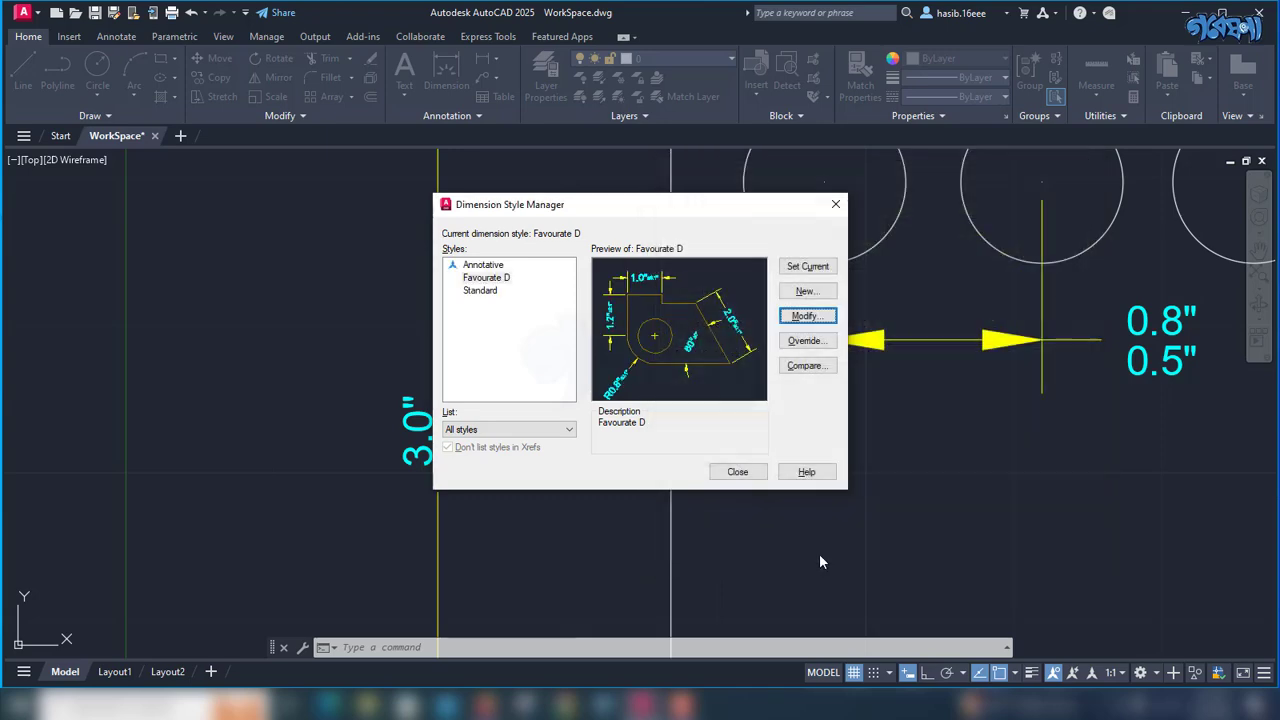
{"action": "left_click", "coordinate": [742, 473]}
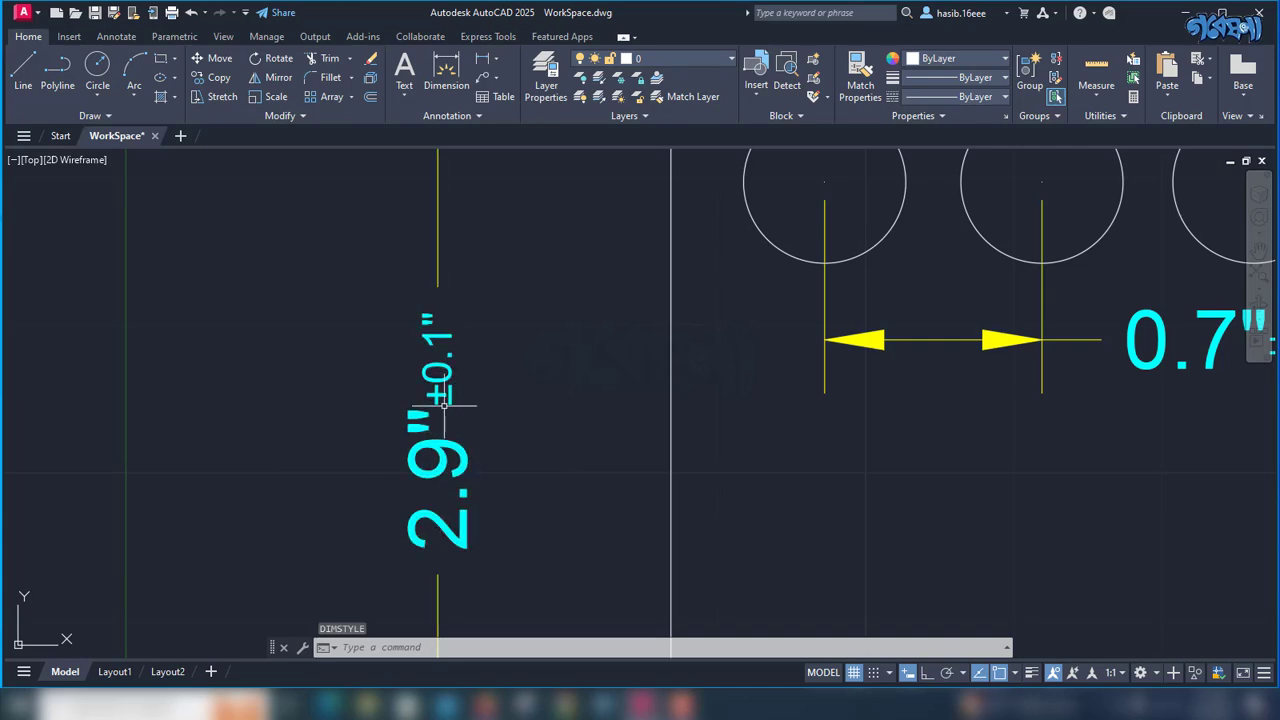
{"action": "scroll", "coordinate": [451, 400], "scroll_direction": "down", "scroll_amount": 2}
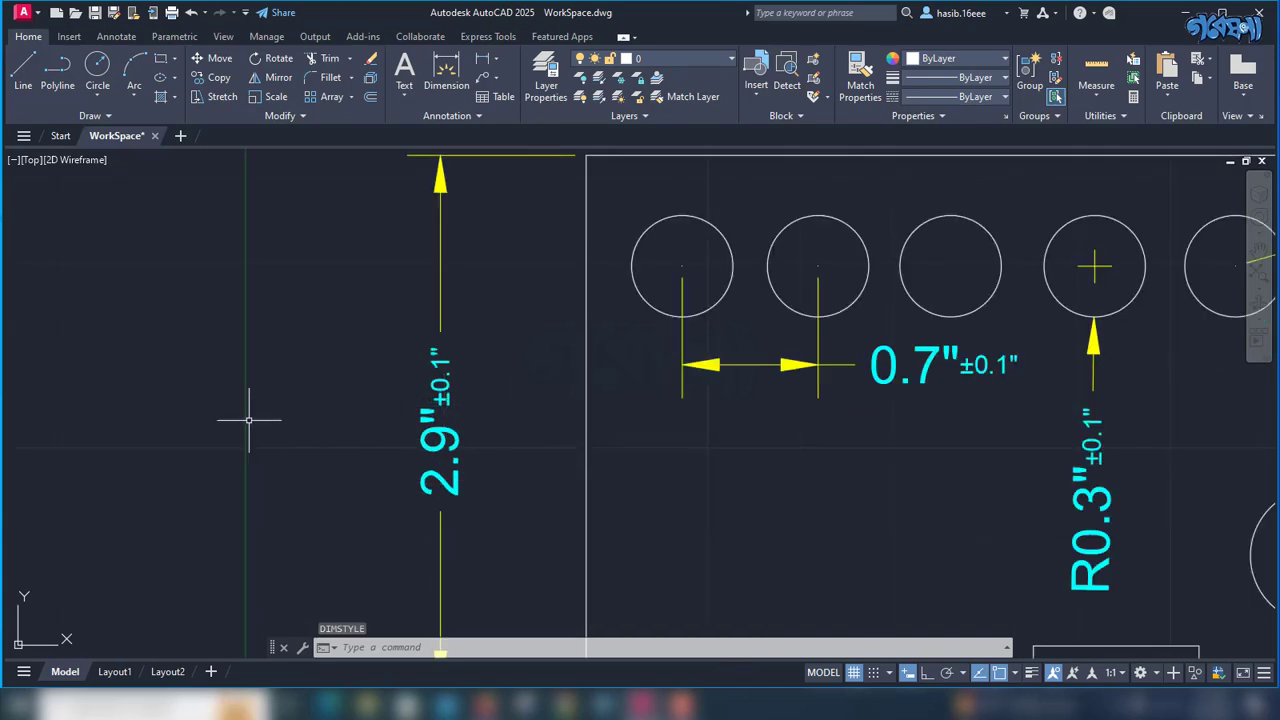
{"action": "scroll", "coordinate": [211, 424], "scroll_direction": "down", "scroll_amount": 2}
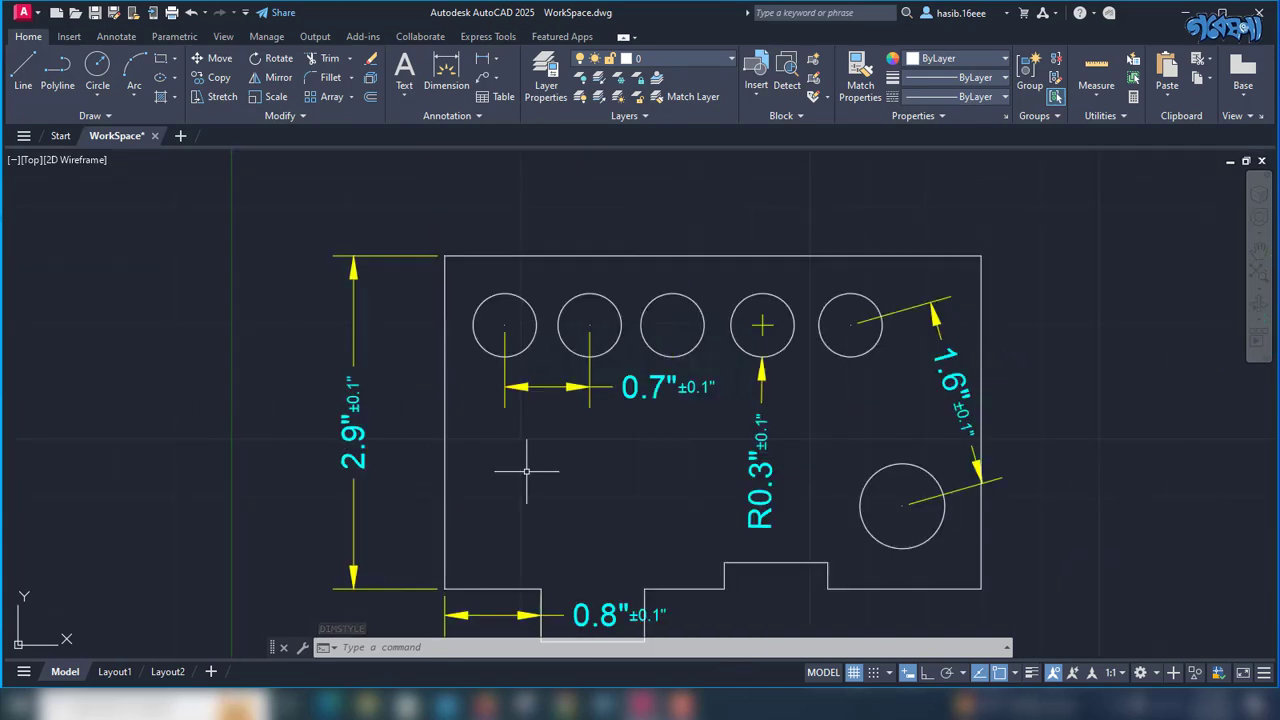